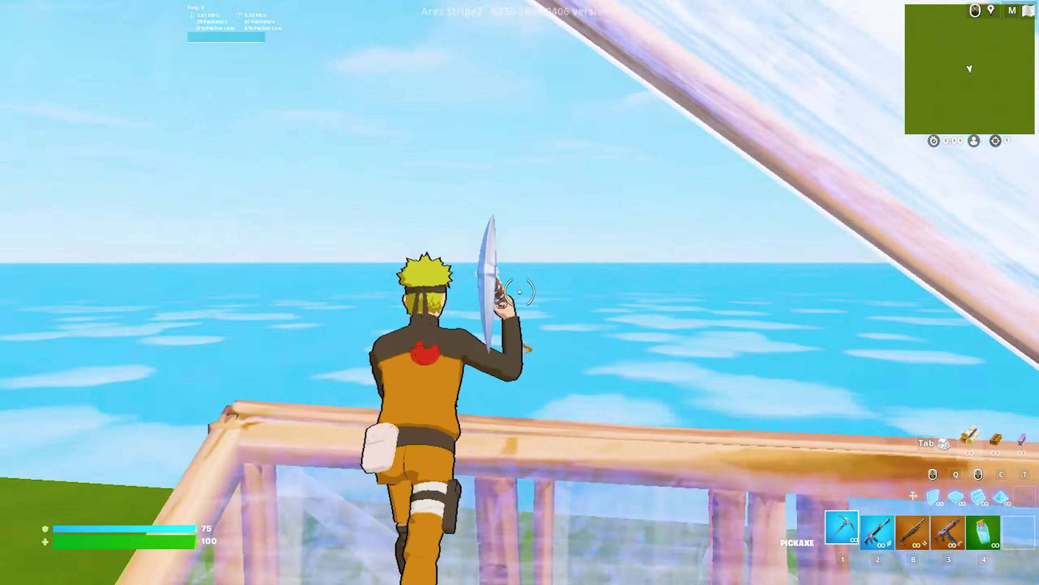
Play Fortnite: edit build pieces and fire the shotgun at enemies
key(e)
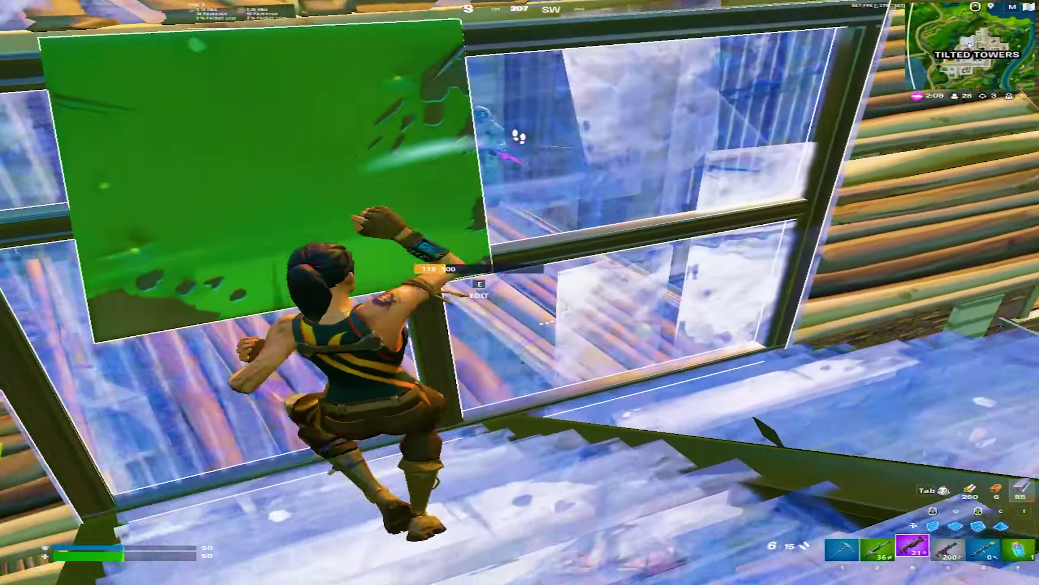
key(e)
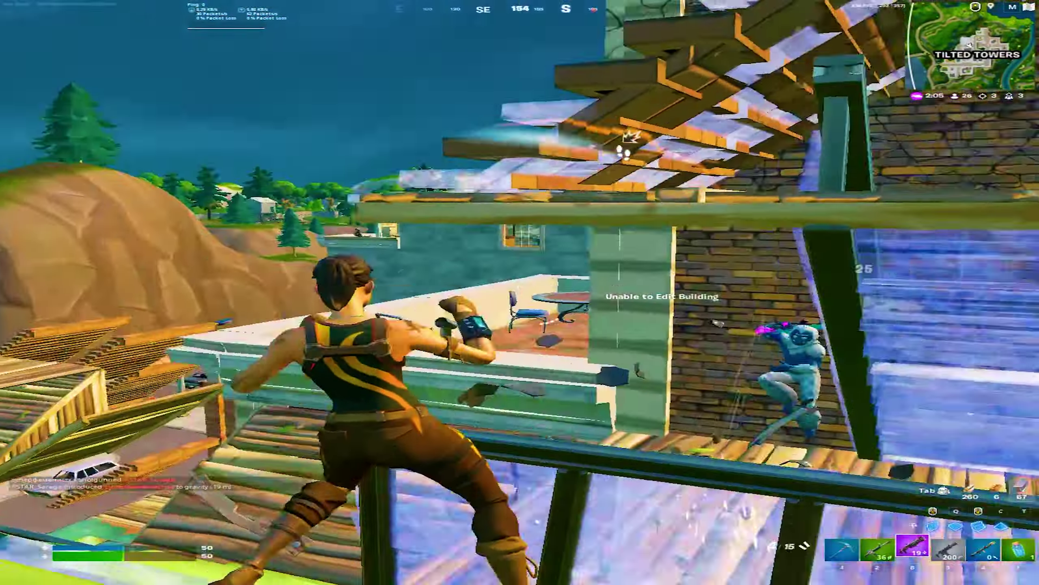
click(520, 293)
click(519, 292)
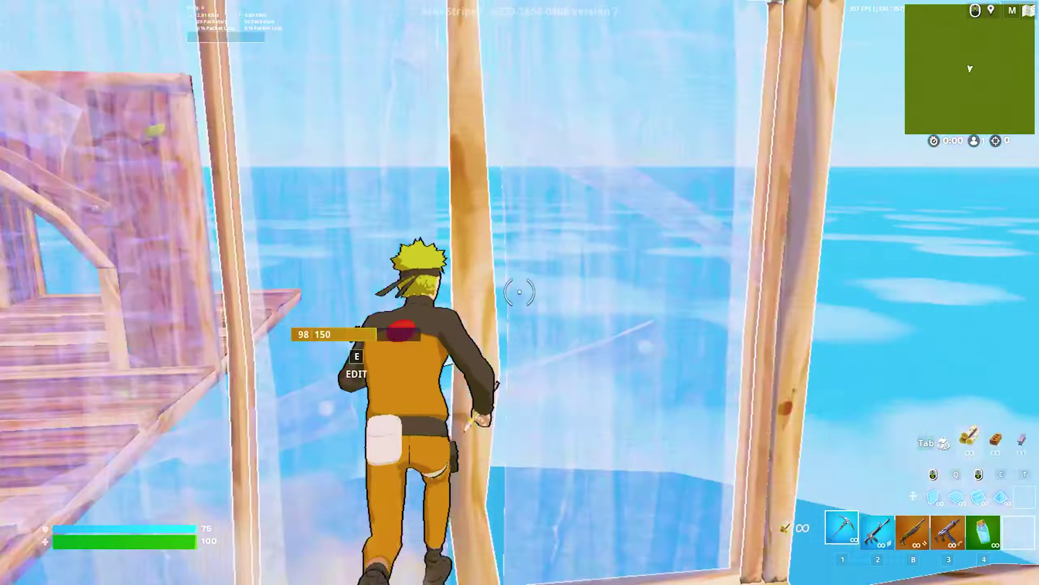
key(e)
key(e)
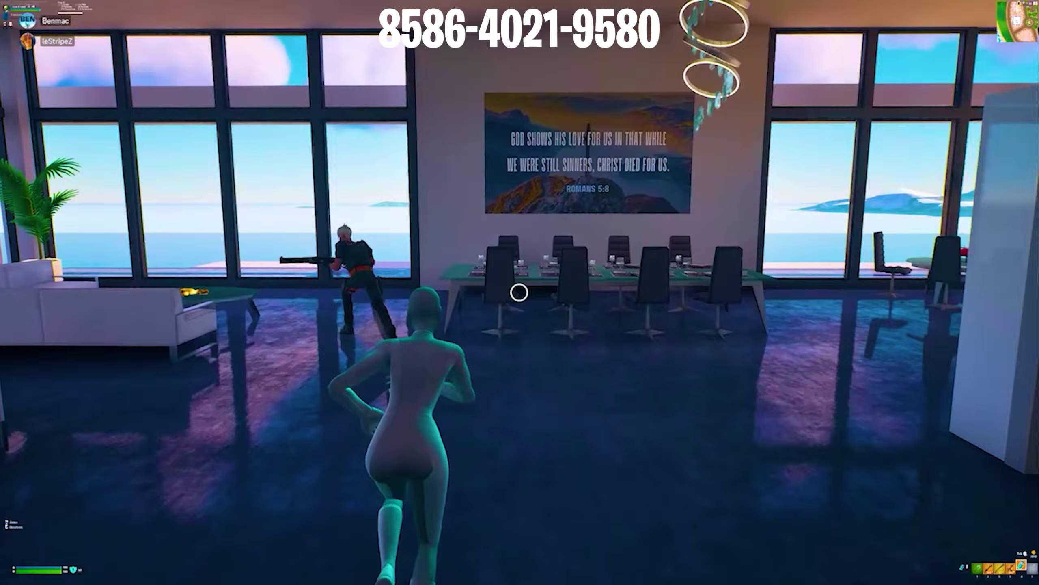
key(5)
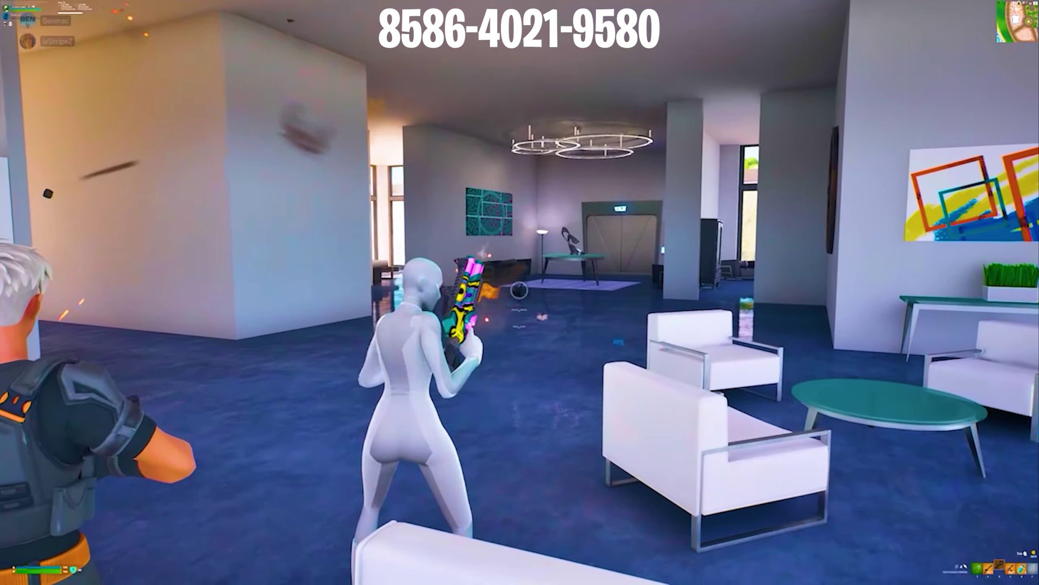
click(519, 293)
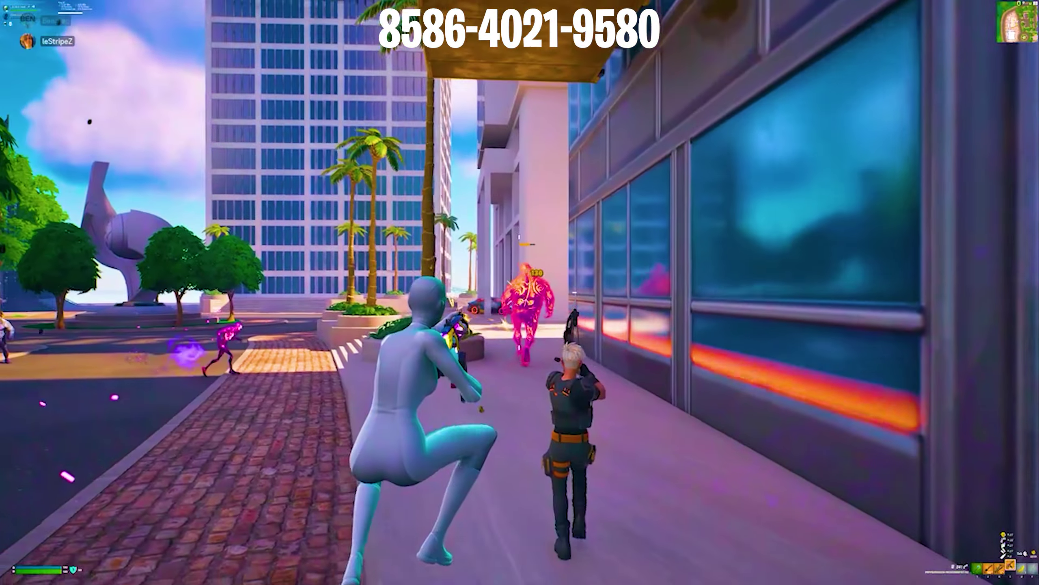
click(520, 292)
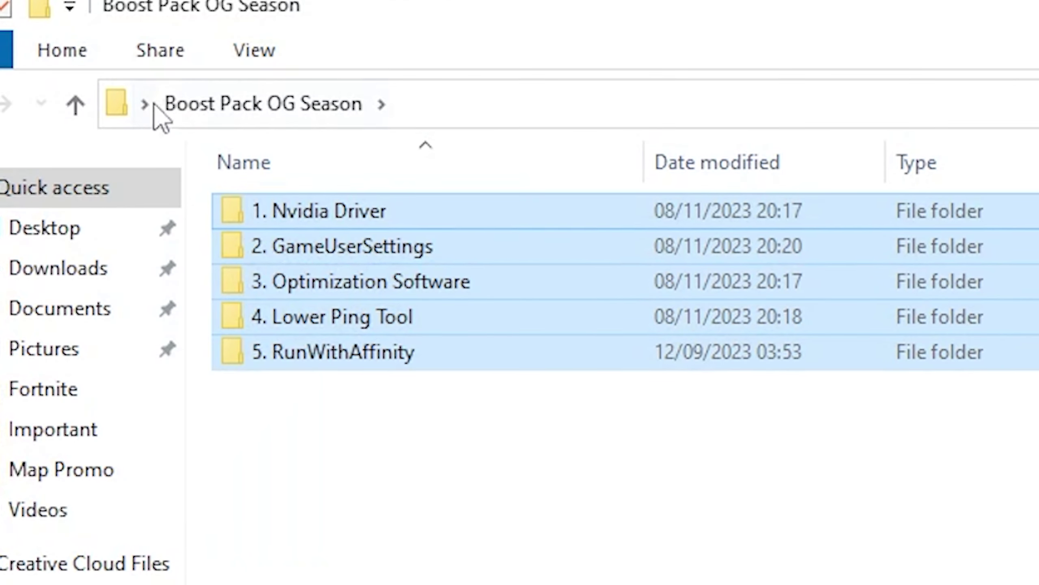
Go into 1. Nvidia Driver > DDU v18.0.6.9 and run Display Driver Uninstaller.exe
drag(563, 529, 450, 207)
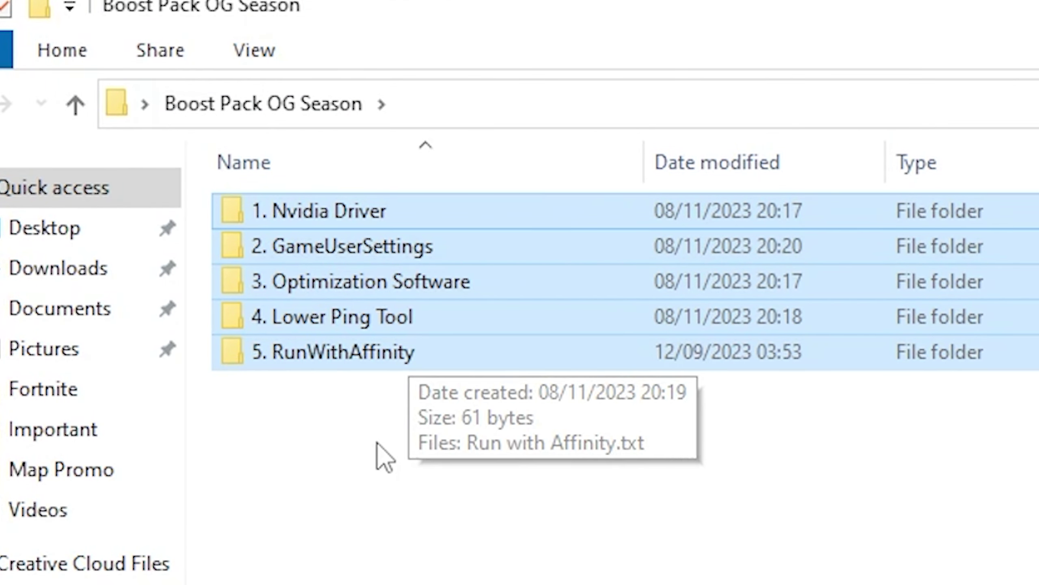
click(331, 424)
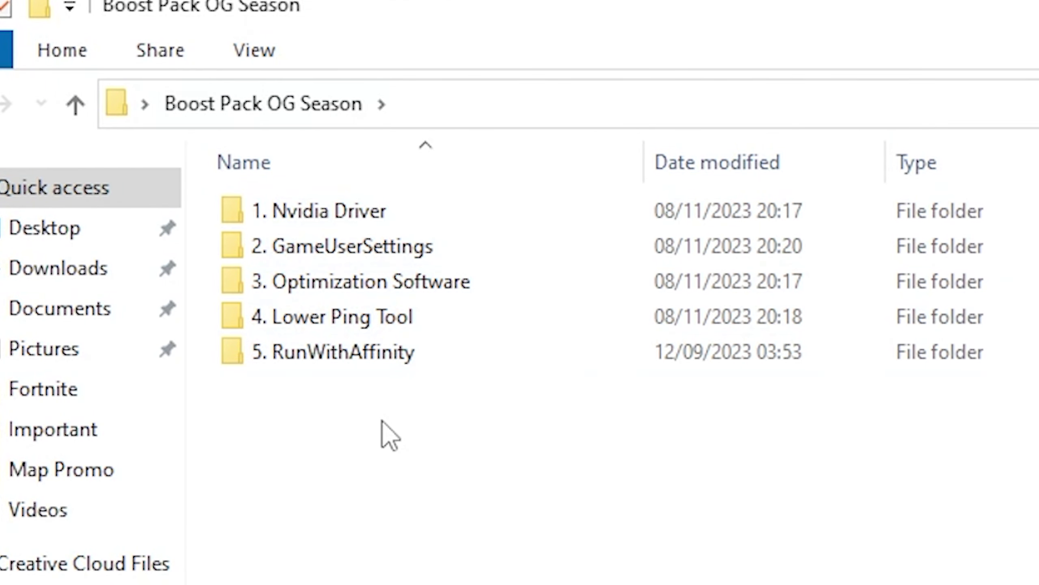
double_click(294, 221)
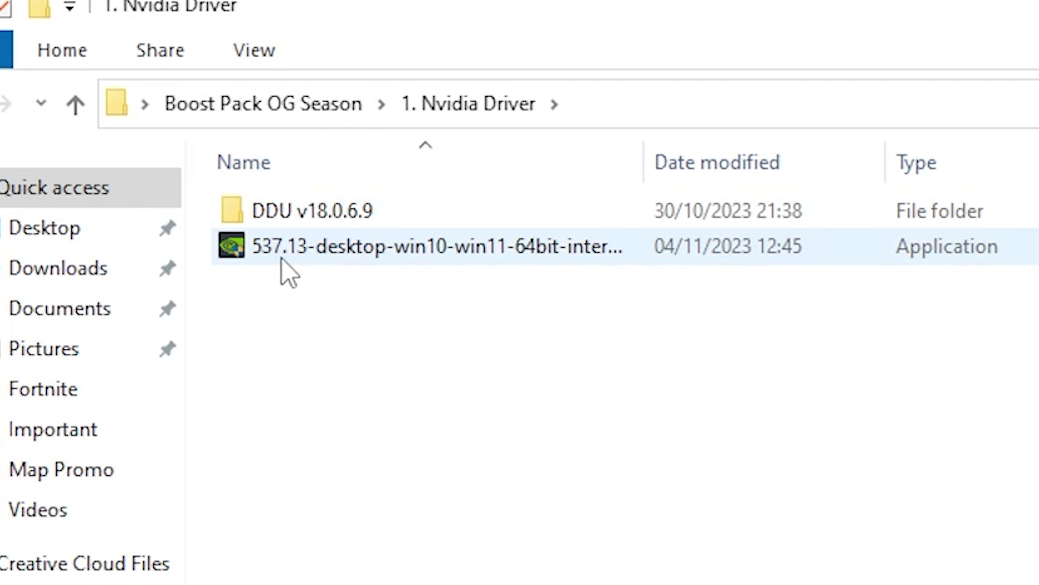
click(281, 253)
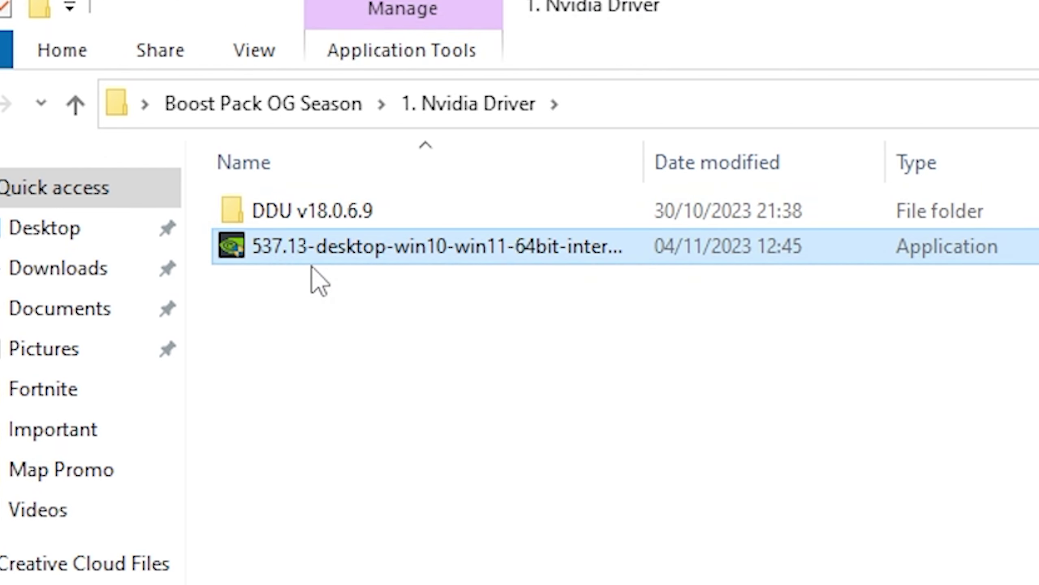
double_click(316, 210)
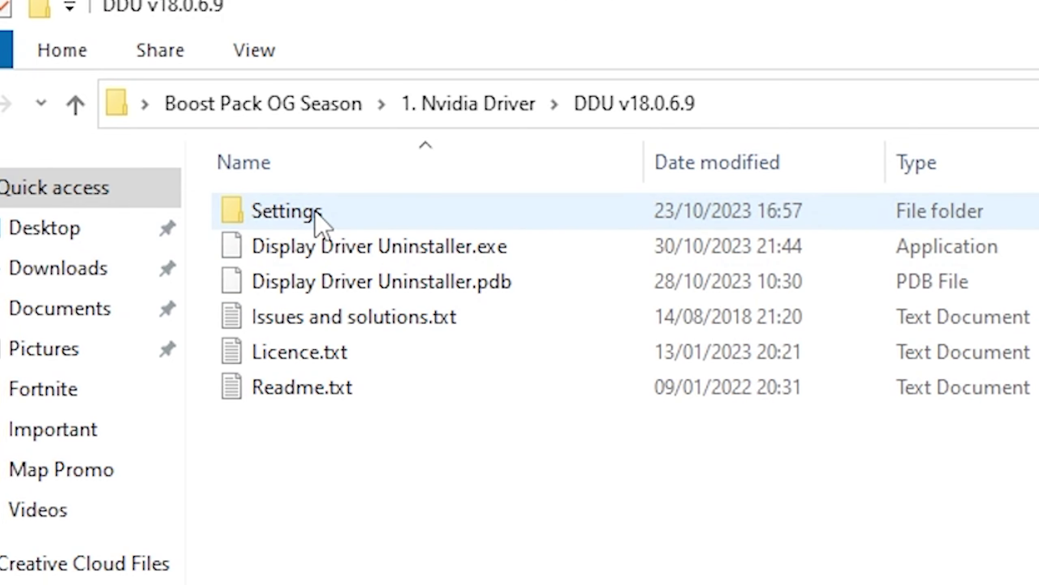
double_click(269, 254)
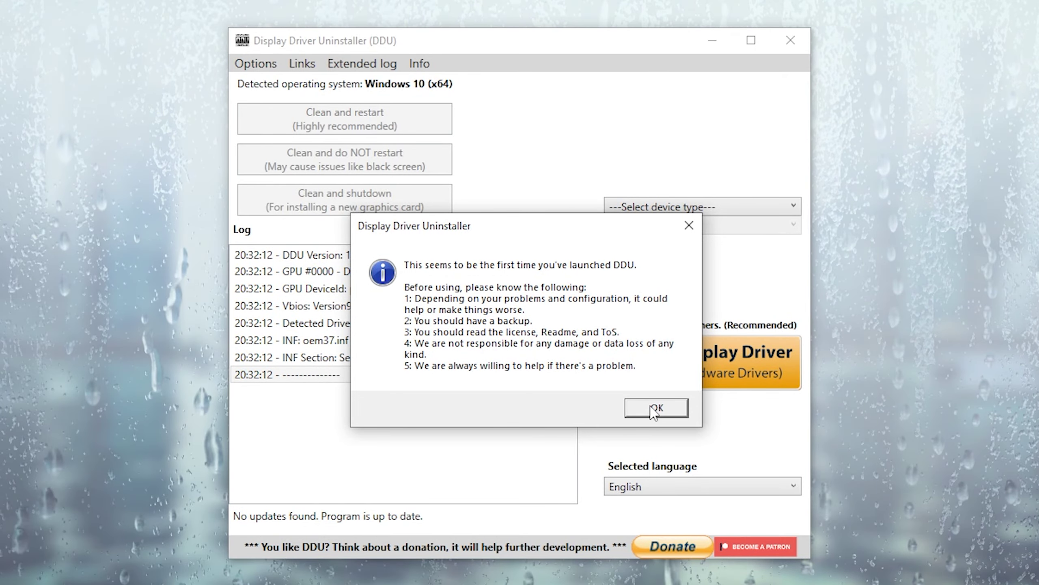
Dismiss DDU's first-launch notice, the Options window and the Safe Mode warning
click(655, 407)
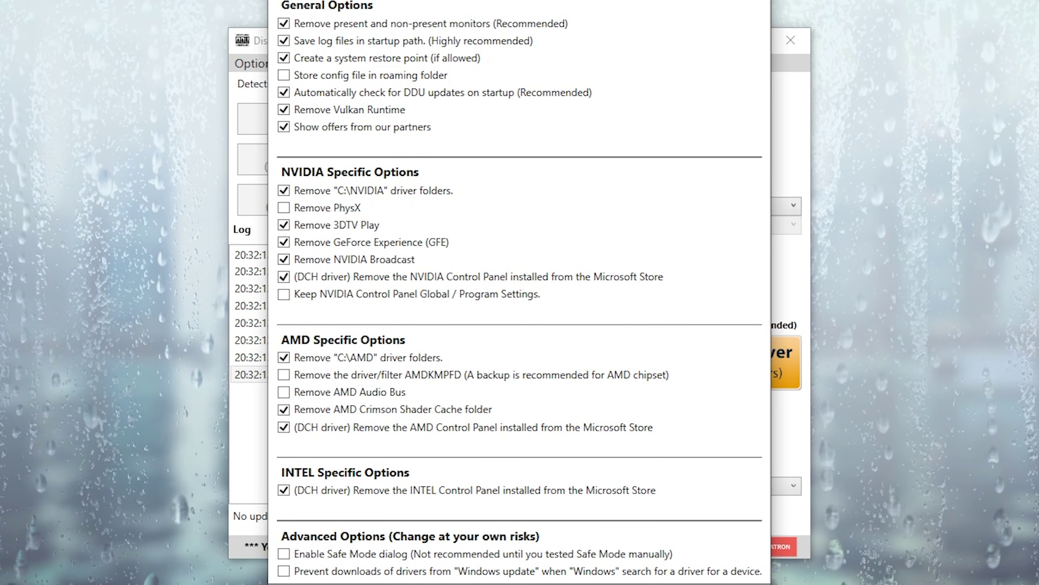
key(Escape)
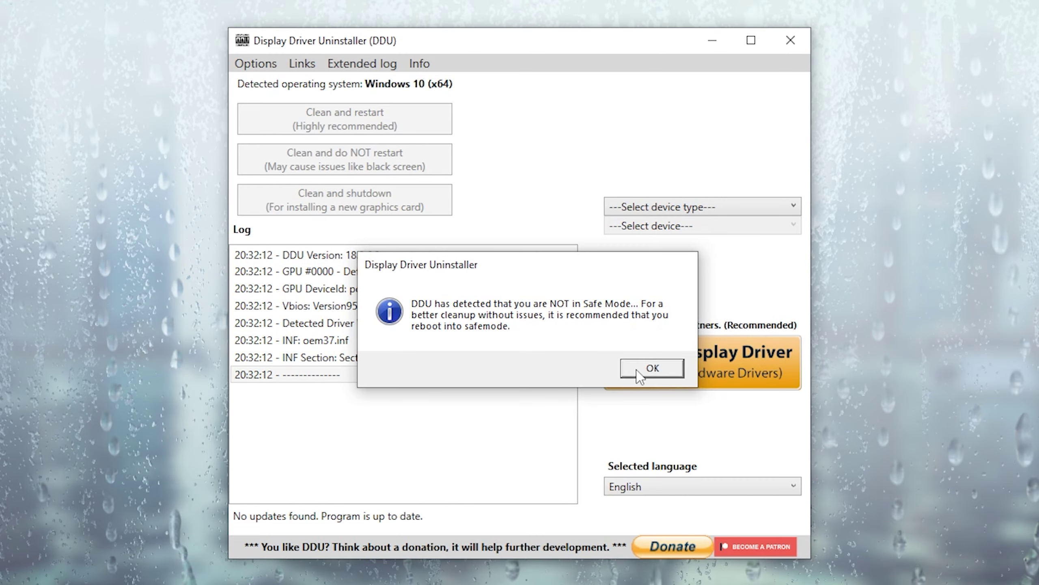
click(635, 368)
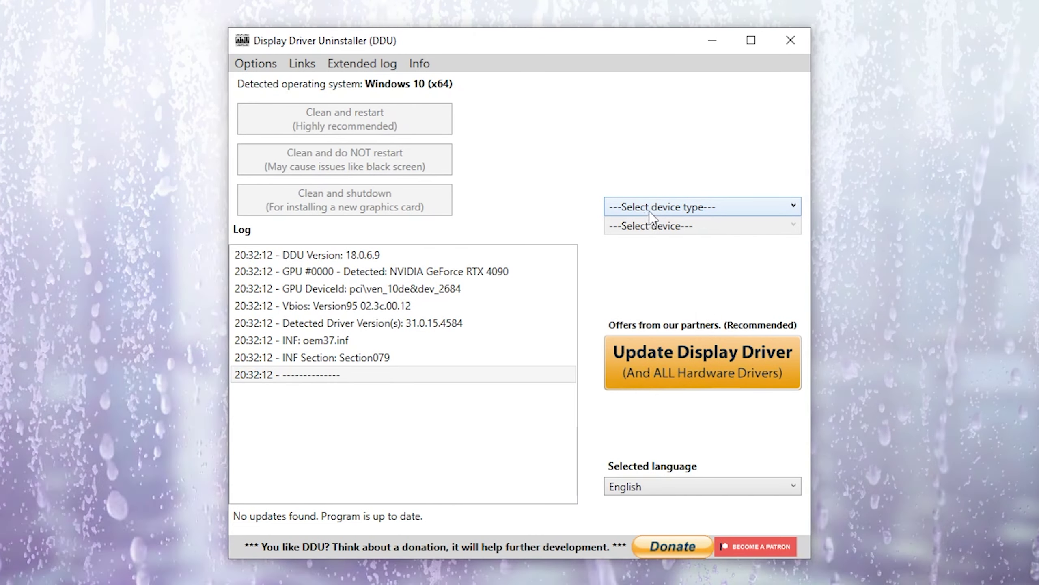
Set the DDU device type to GPU and the vendor to NVIDIA
click(638, 207)
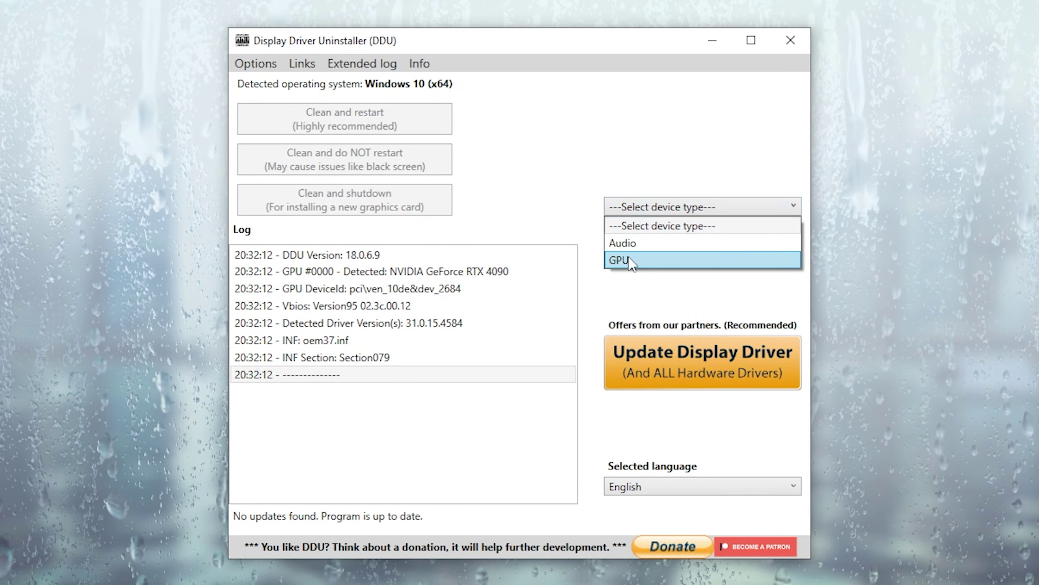
click(616, 227)
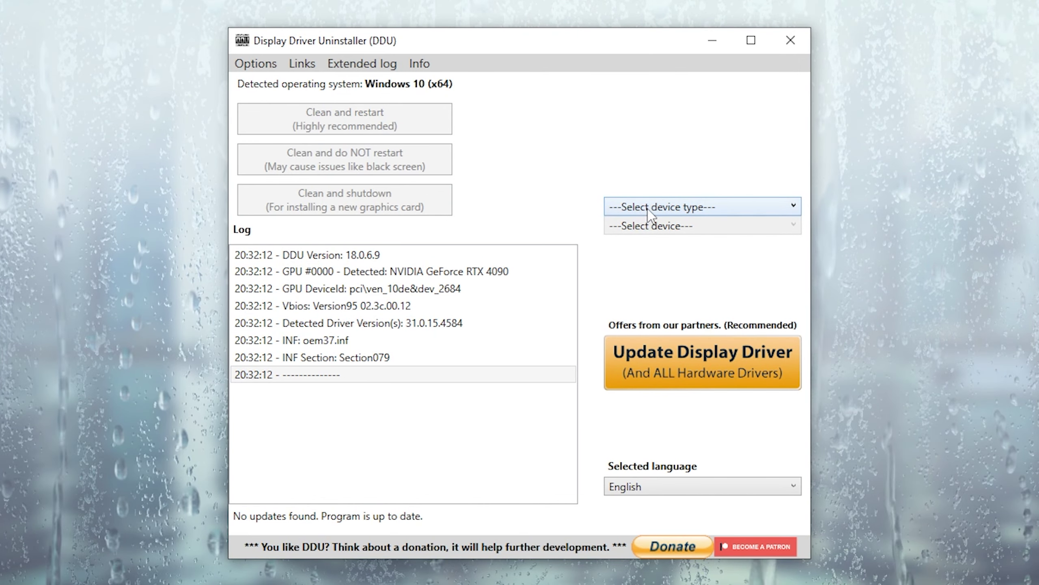
click(654, 207)
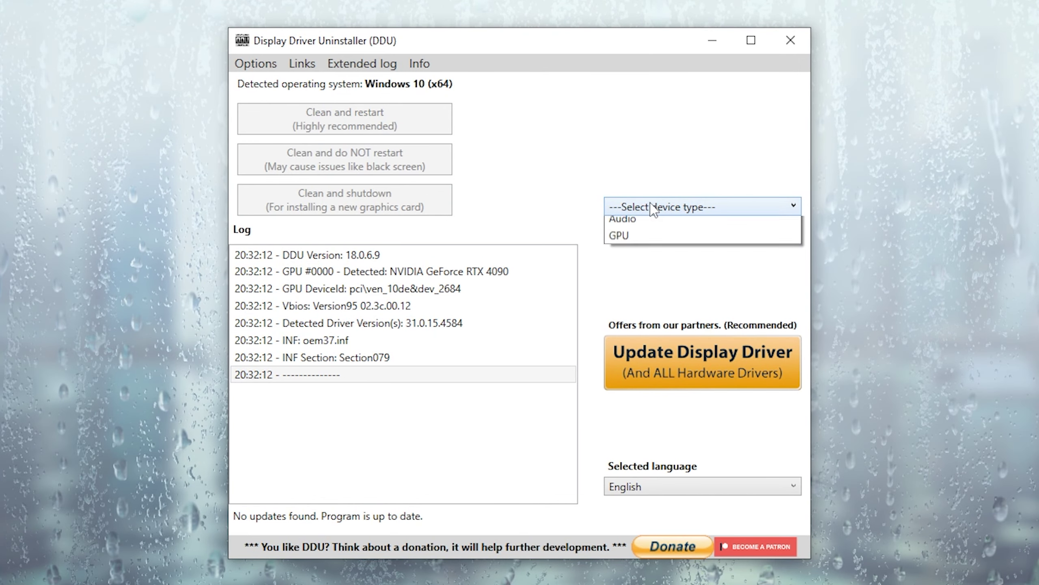
click(632, 260)
click(635, 232)
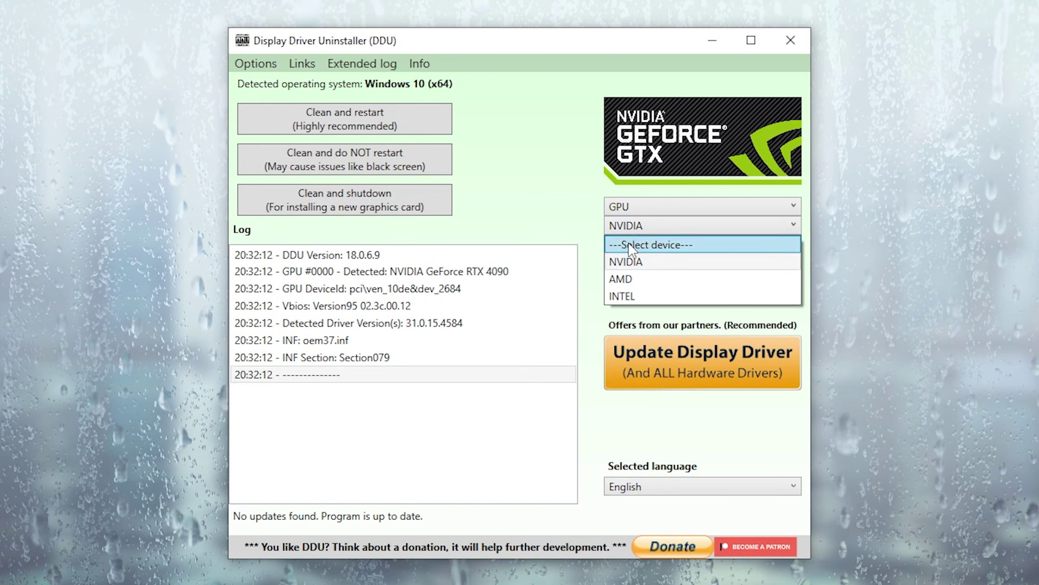
click(630, 262)
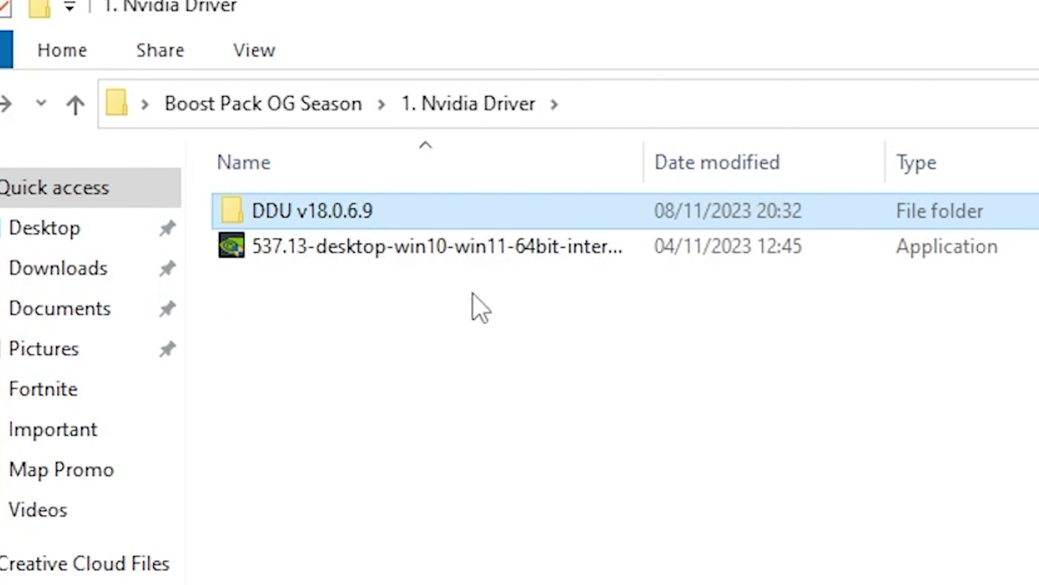
Go up to Boost Pack OG Season and into 2. GameUserSettings > 1. Potato PC
click(386, 256)
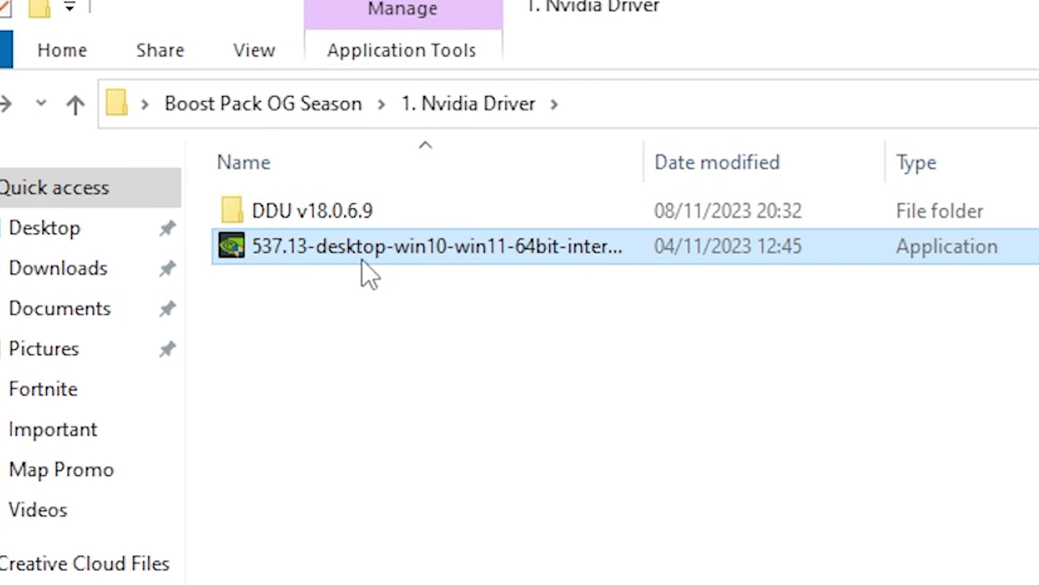
key(alt+Up)
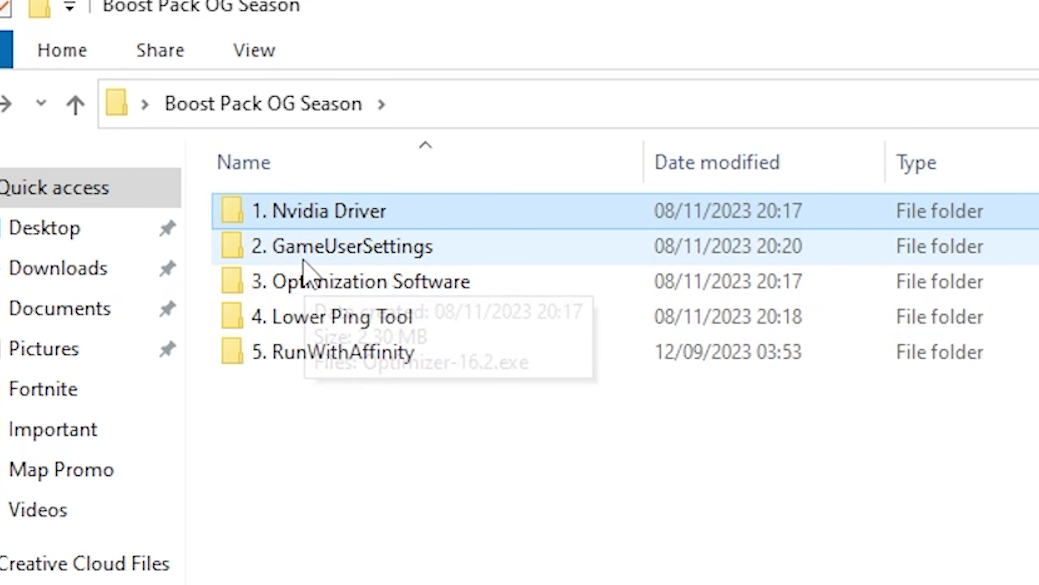
click(298, 255)
double_click(296, 255)
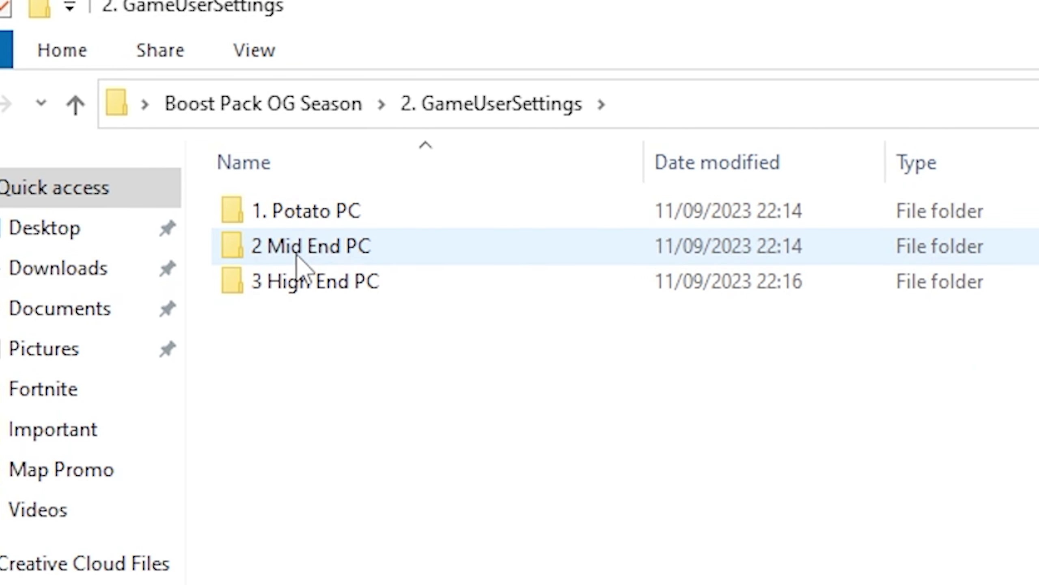
drag(536, 518, 230, 165)
click(343, 439)
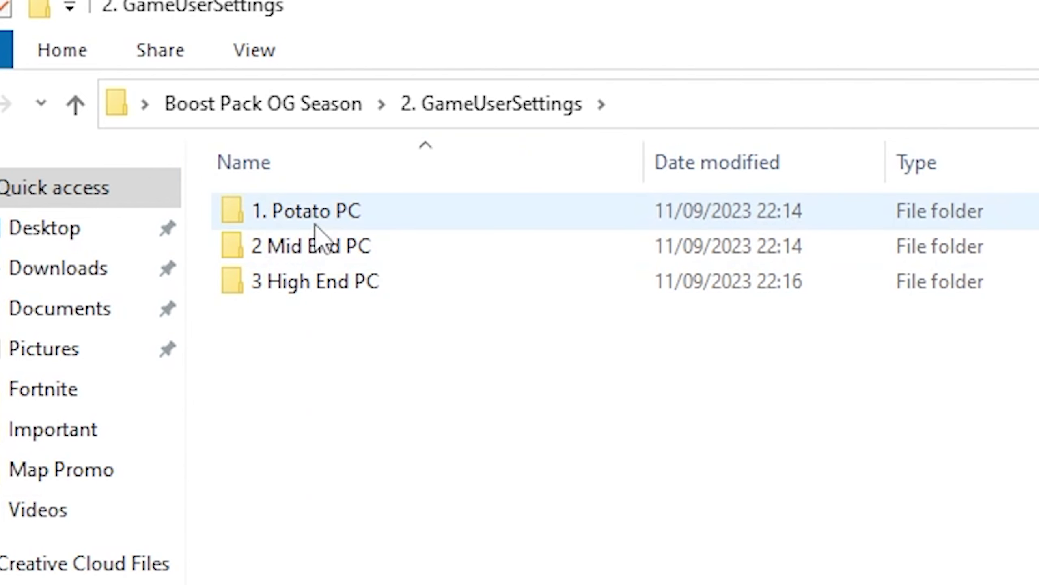
mouse_move(317, 226)
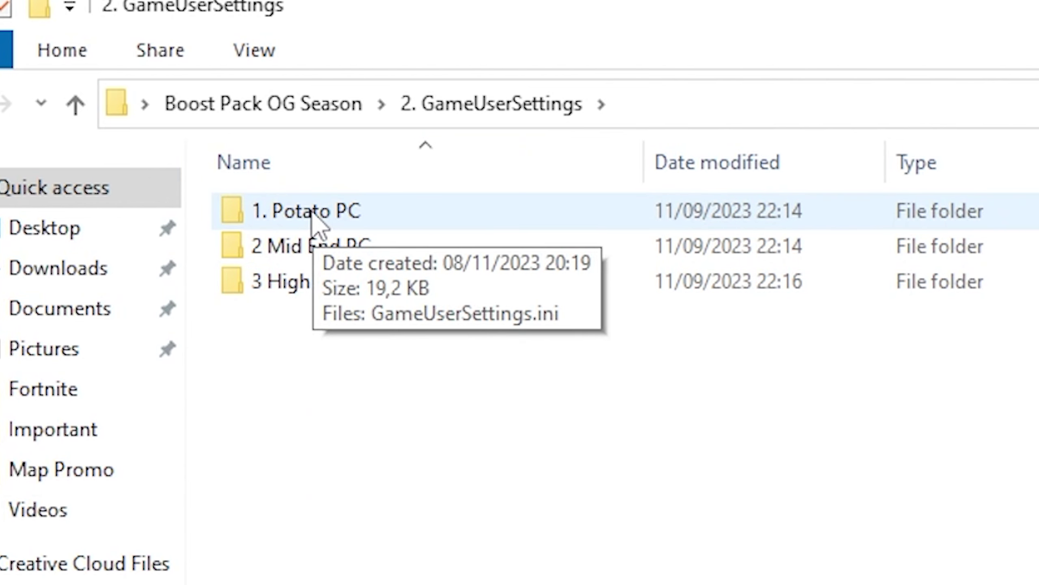
double_click(314, 221)
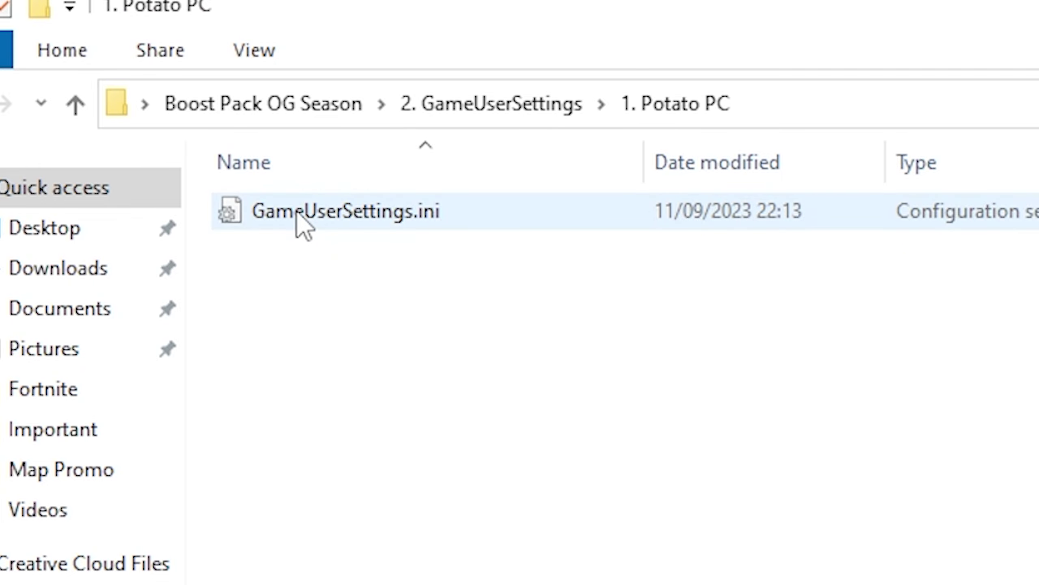
Open GameUserSettings.ini in Notepad and review the ResolutionSizeX=640 / ResolutionSizeY=480 lines
double_click(299, 213)
scroll(233, 257, down, 20)
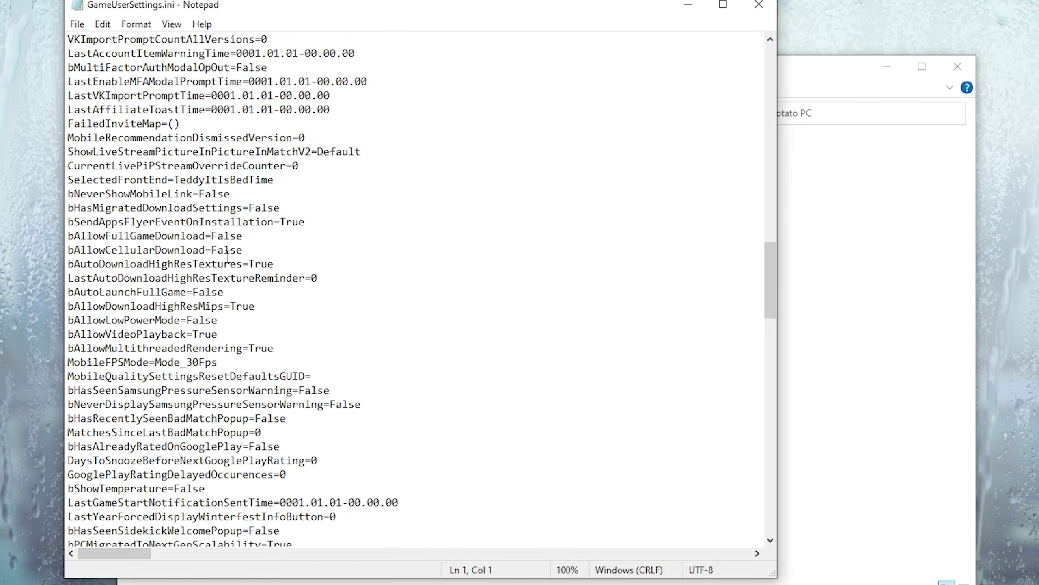
scroll(233, 257, down, 8)
click(70, 250)
drag(70, 250, 292, 292)
click(292, 292)
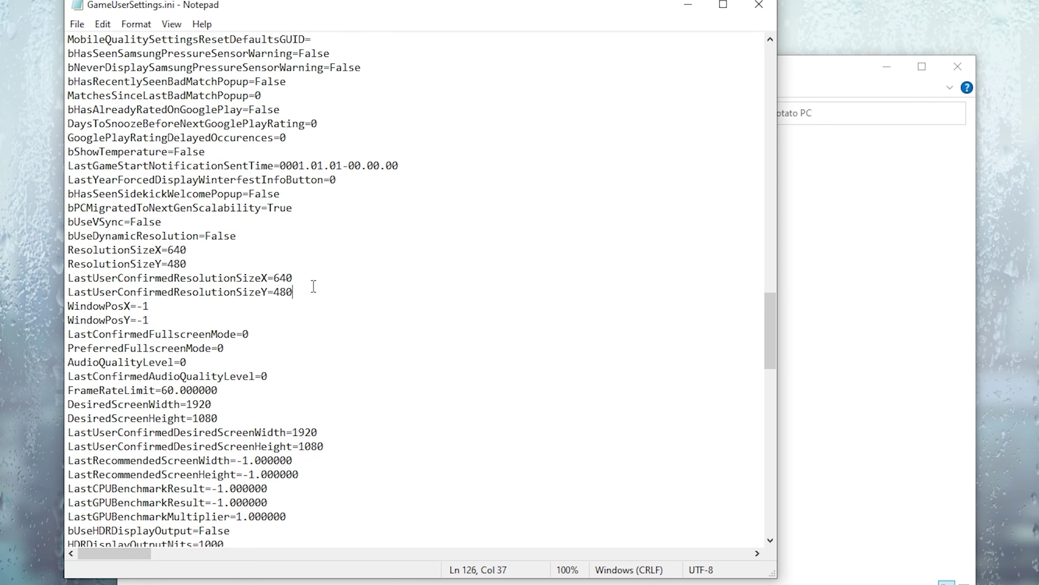
Close Notepad and inspect the GameUserSettings.ini in the 3 High End PC folder
click(747, 15)
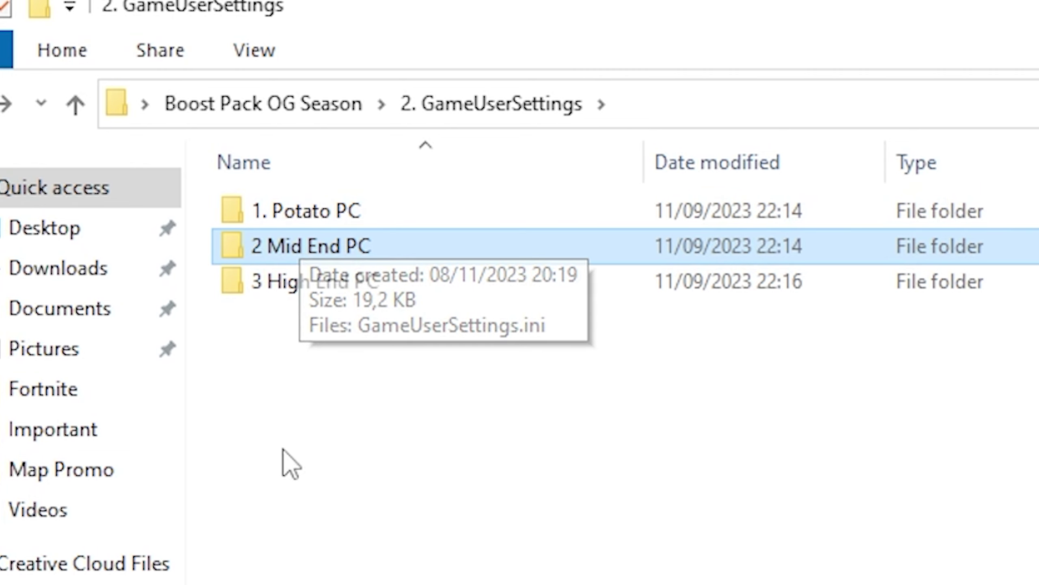
key(Down)
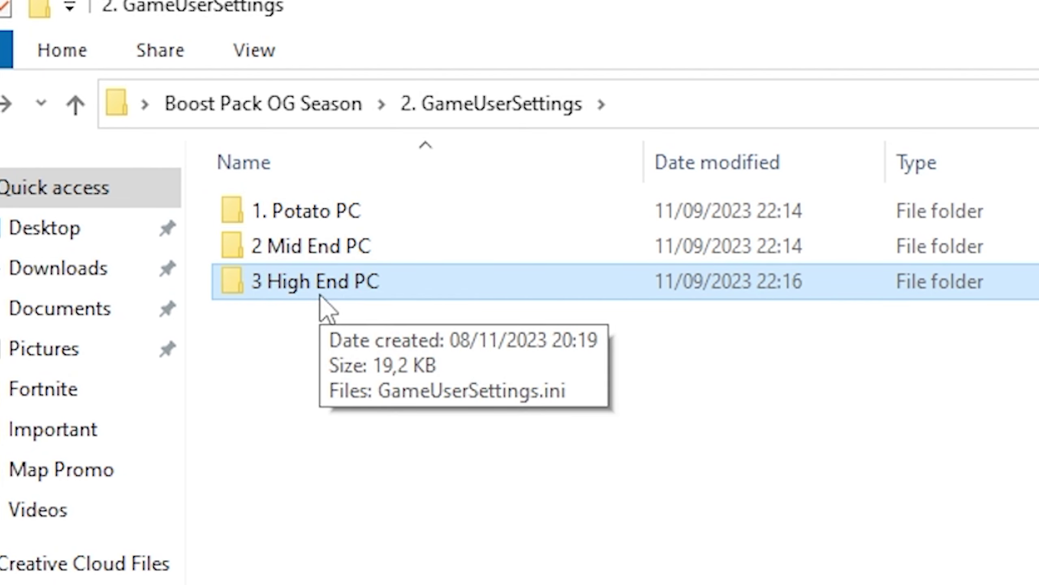
double_click(283, 298)
click(339, 219)
right_click(338, 208)
key(Escape)
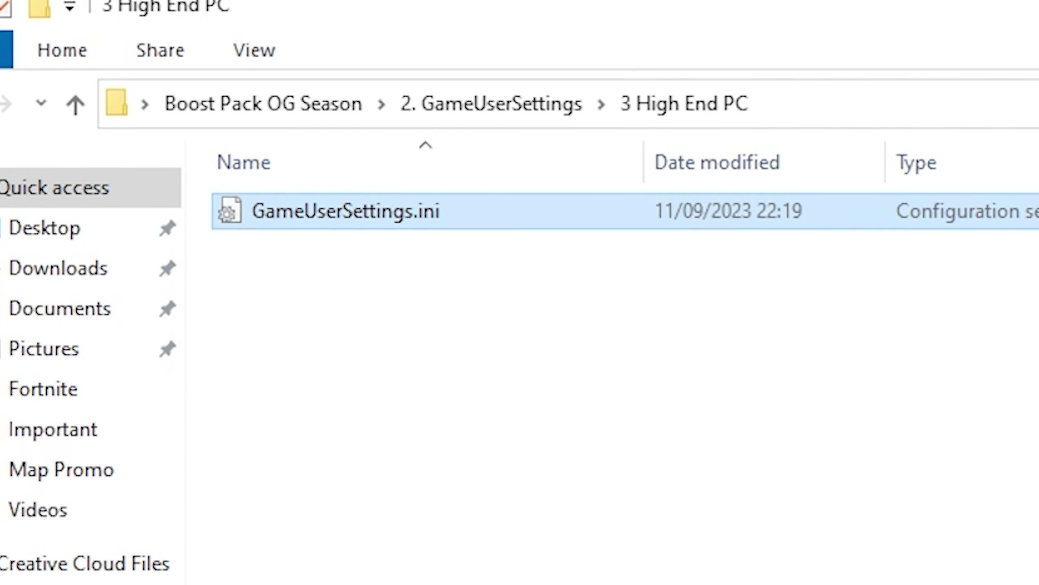
Go from %temp% to Local\FortniteGame\Saved\Config\WindowsClient to find Fortnite's GameUserSettings.ini
click(816, 107)
text(%temp%)
key(Return)
click(486, 267)
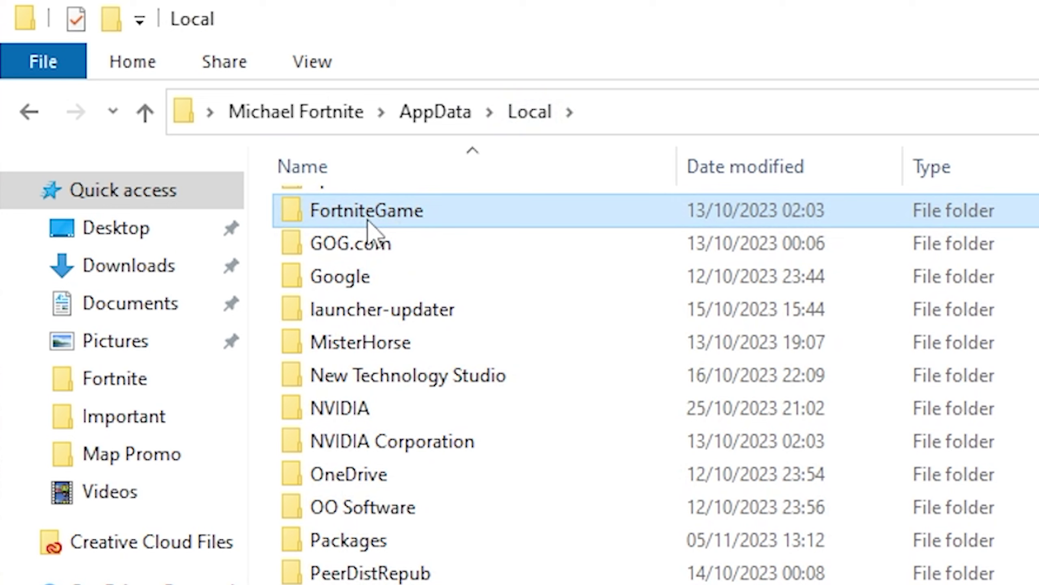
double_click(327, 326)
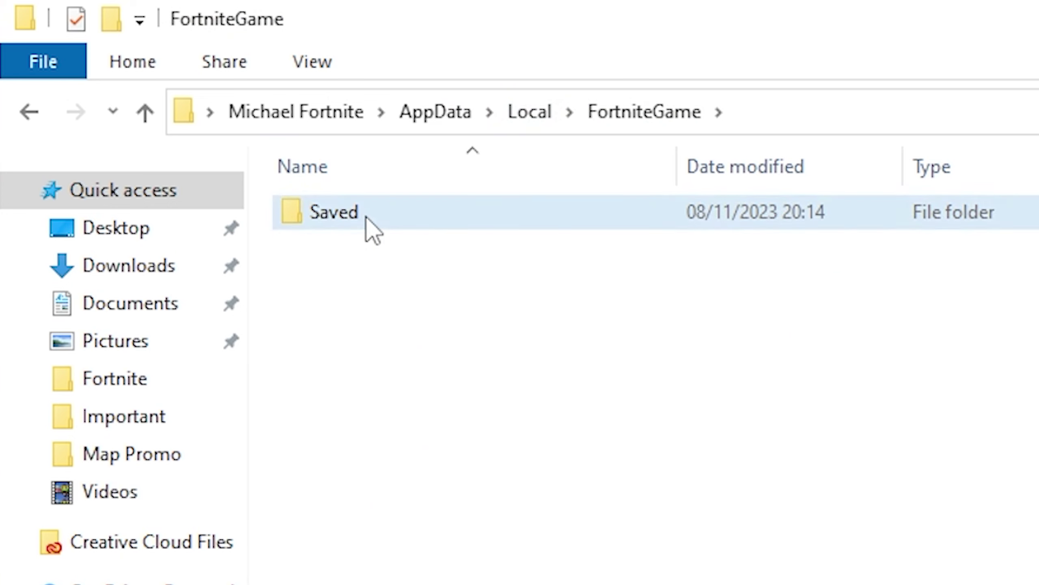
double_click(366, 217)
double_click(351, 245)
double_click(351, 245)
drag(751, 440, 328, 187)
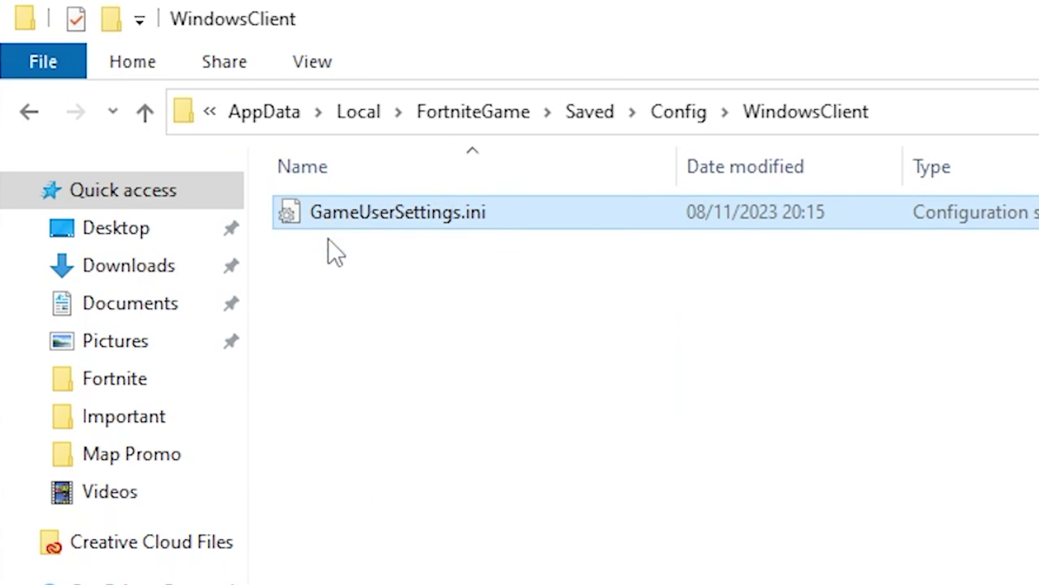
click(339, 260)
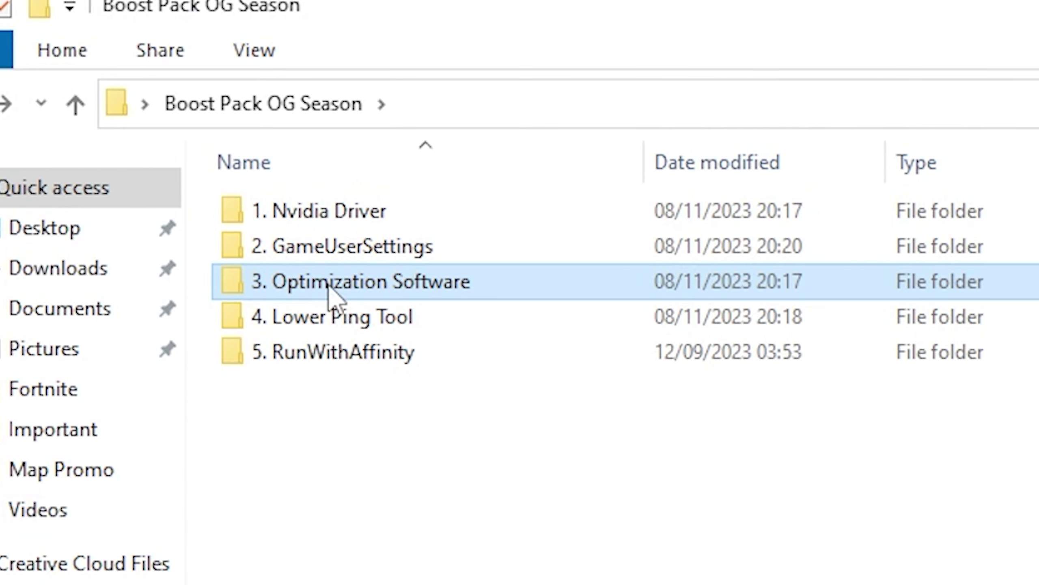
Launch Optimizer from 3. Optimization Software and read the Optimize Performance and Disable Superfetch descriptions
double_click(298, 292)
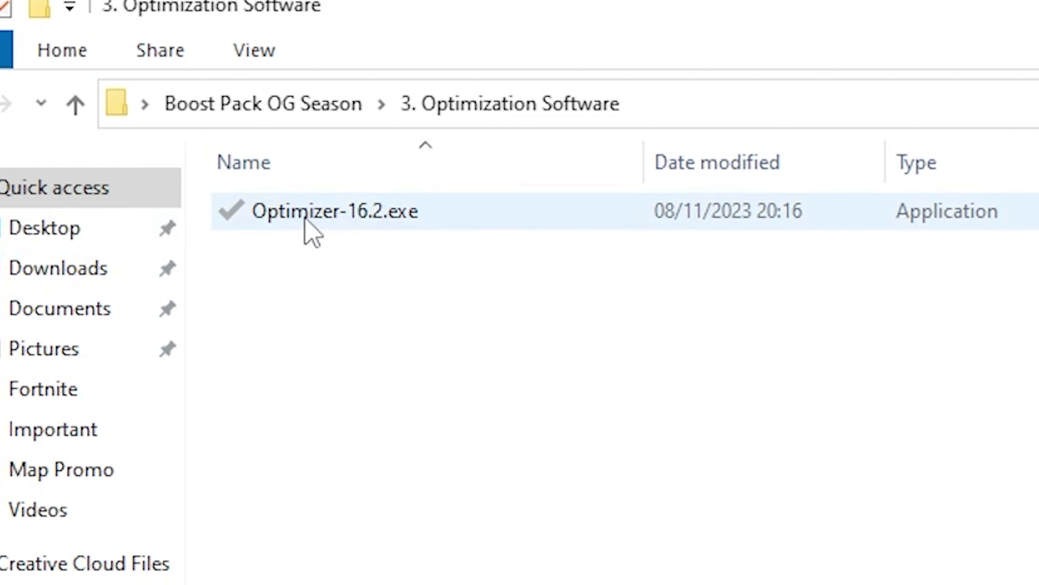
mouse_move(305, 220)
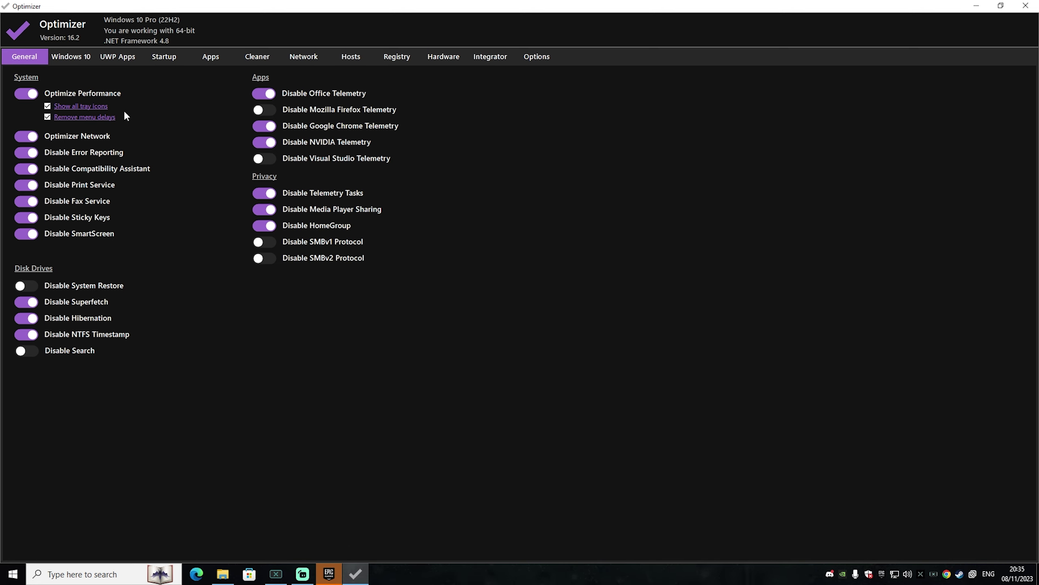
click(91, 97)
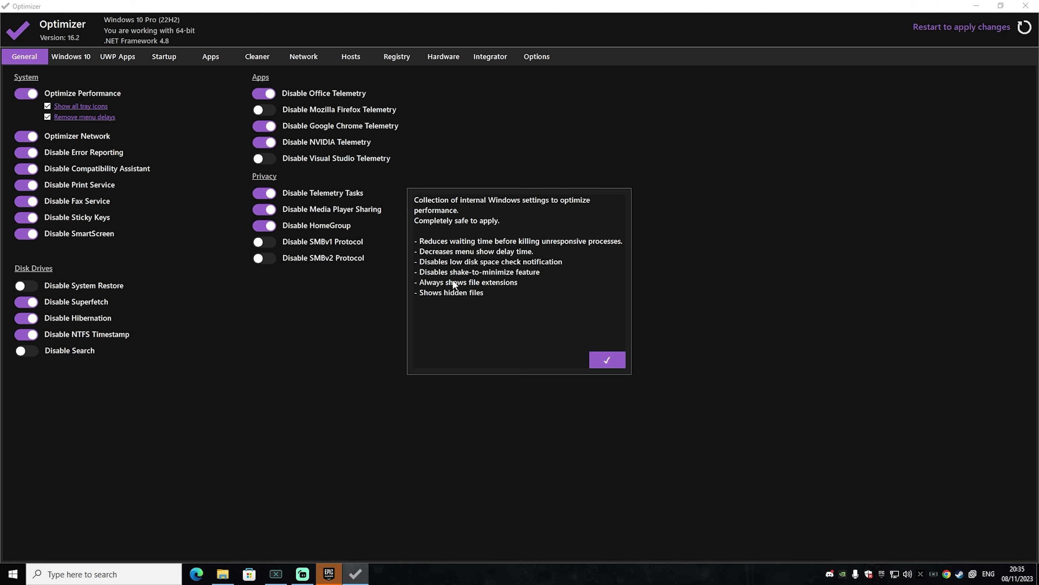
key(Escape)
click(70, 303)
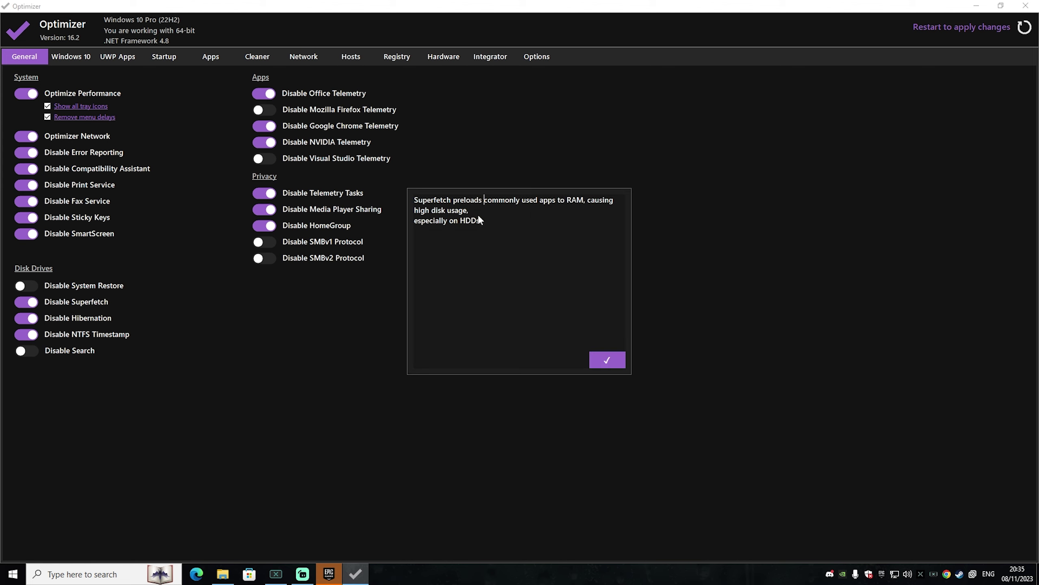
click(612, 363)
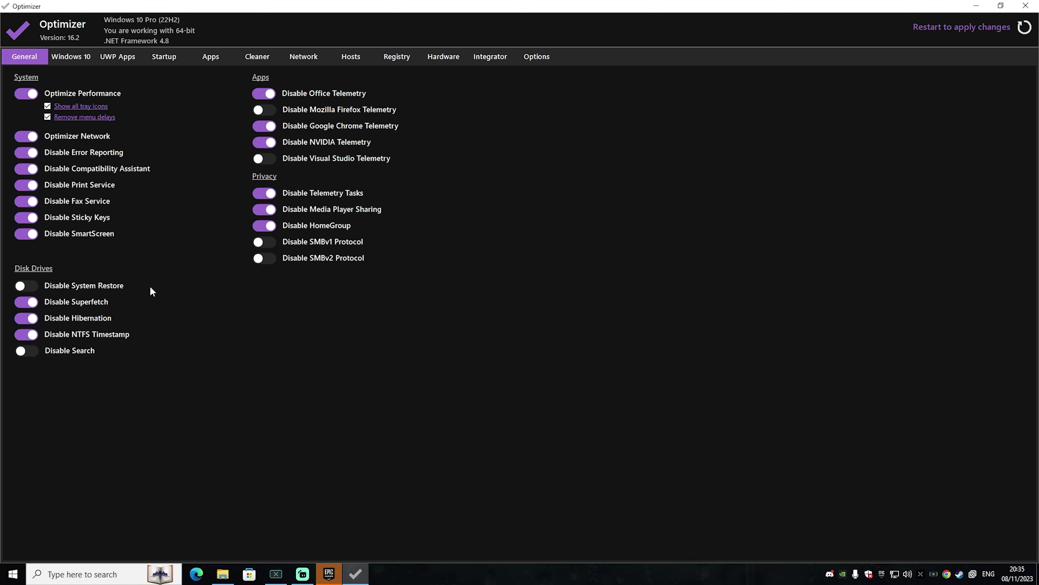
click(77, 94)
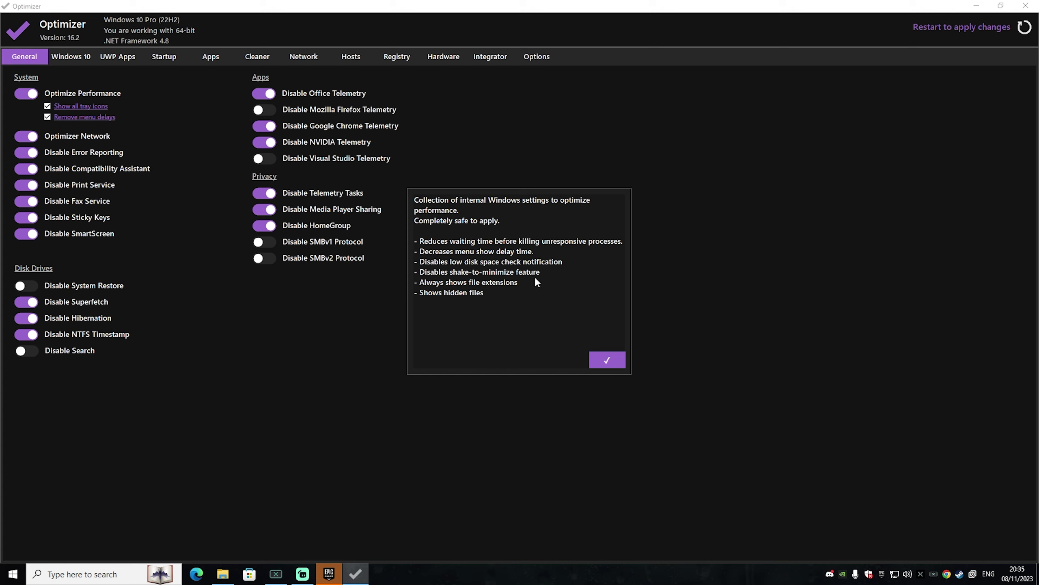
key(Escape)
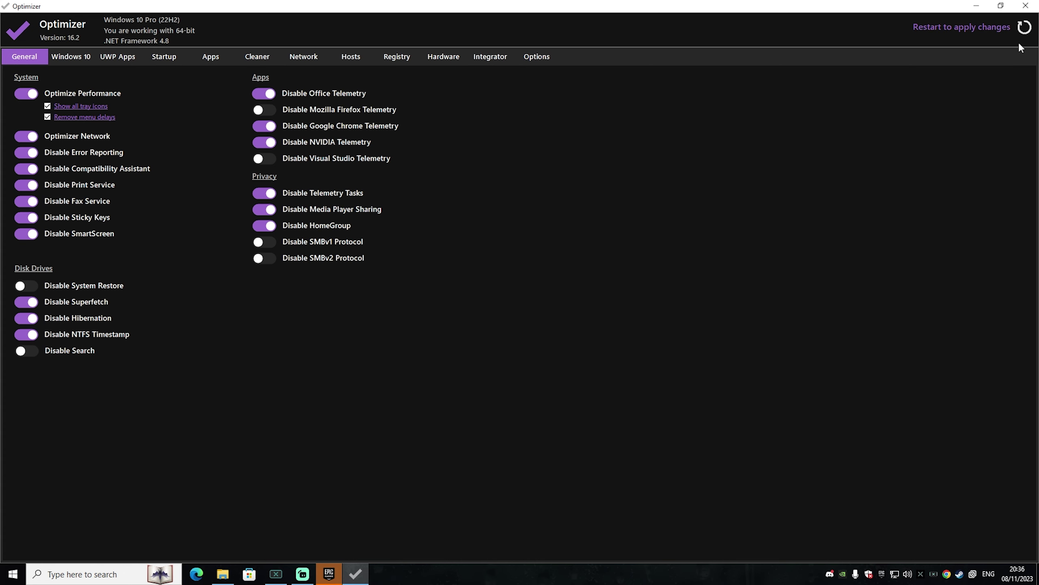
Delete Lunar Client, Synapse3 and GalaxyClient from startup items, then go to the Cleaner tab
click(164, 56)
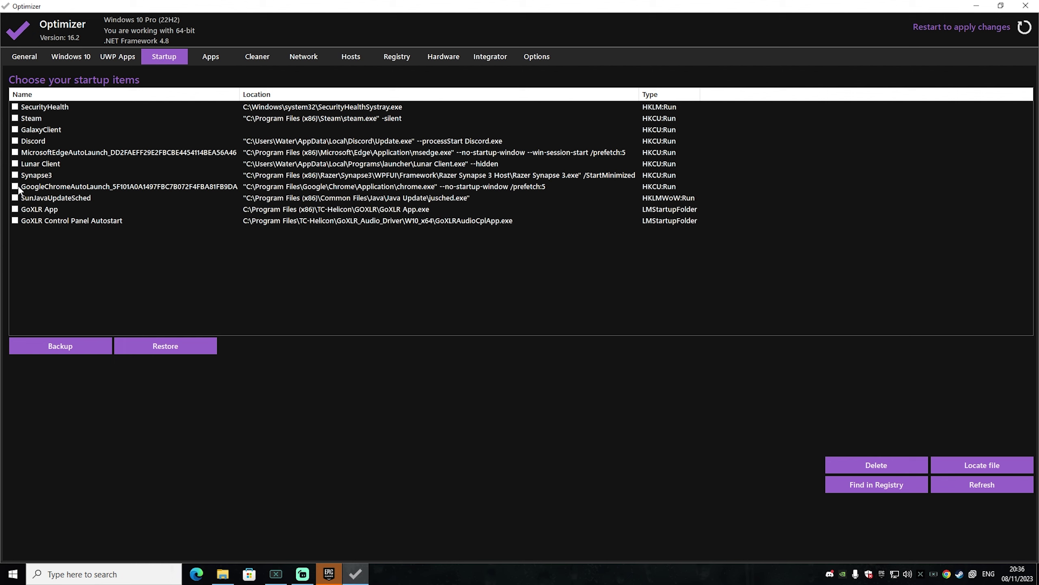
click(15, 164)
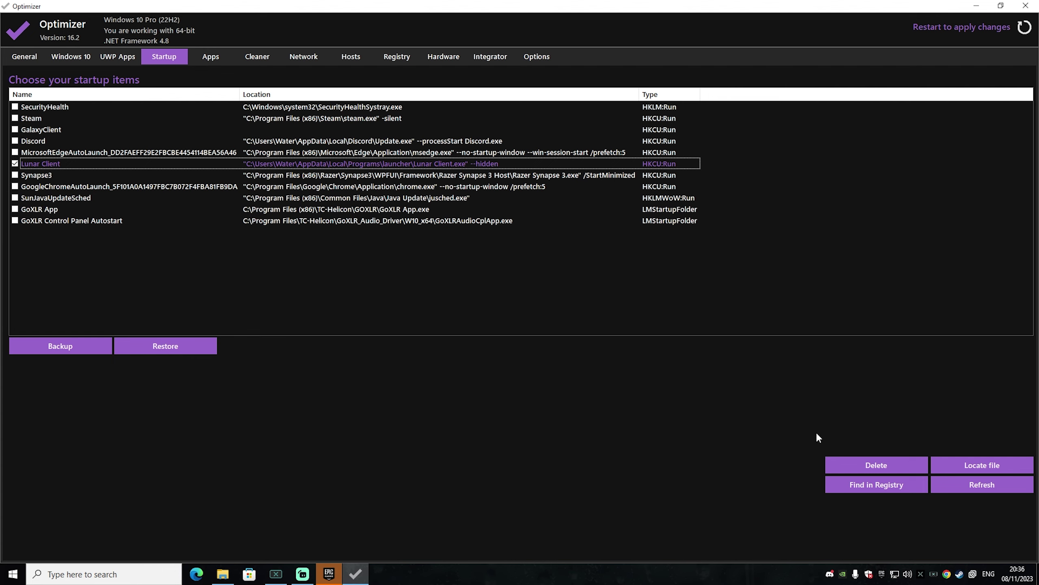
click(876, 467)
click(545, 328)
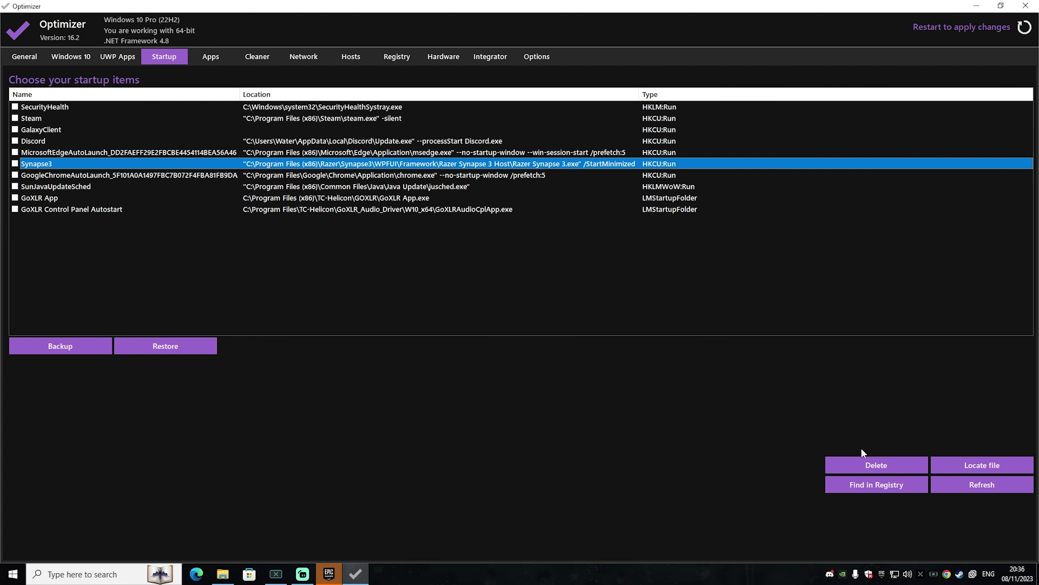
click(14, 163)
click(859, 469)
click(547, 326)
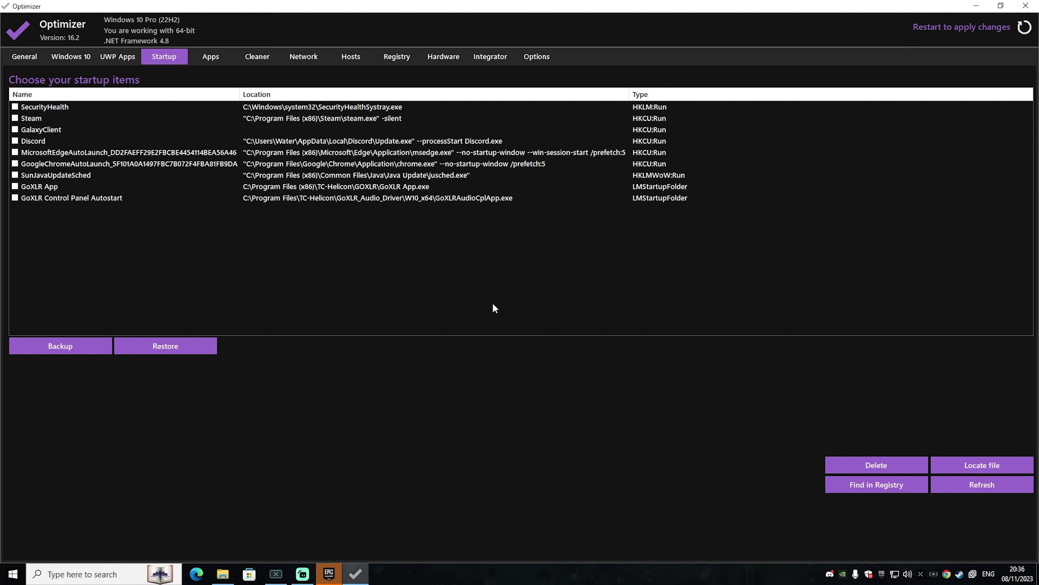
click(15, 130)
click(850, 466)
click(547, 328)
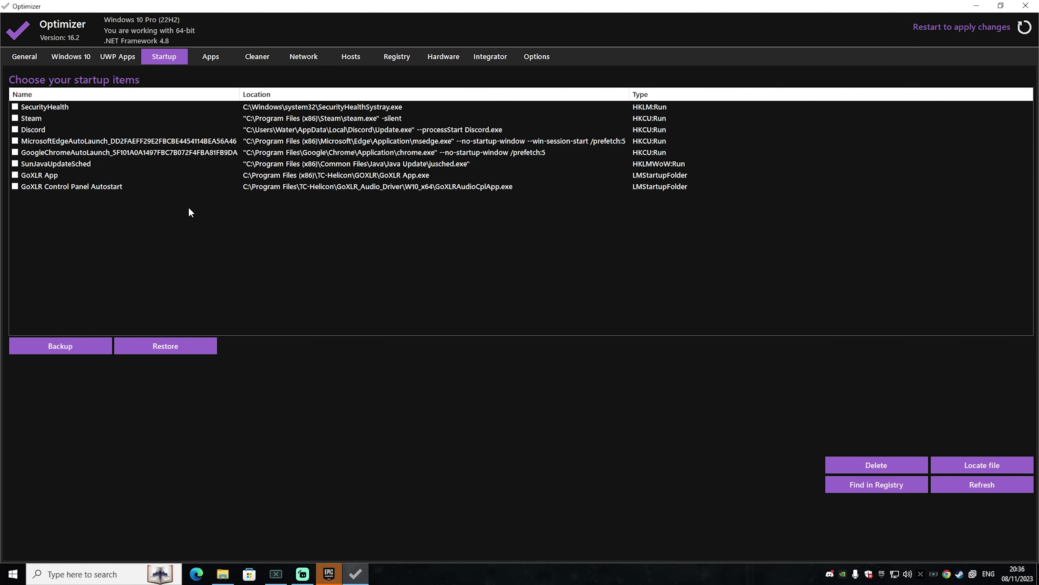
click(257, 56)
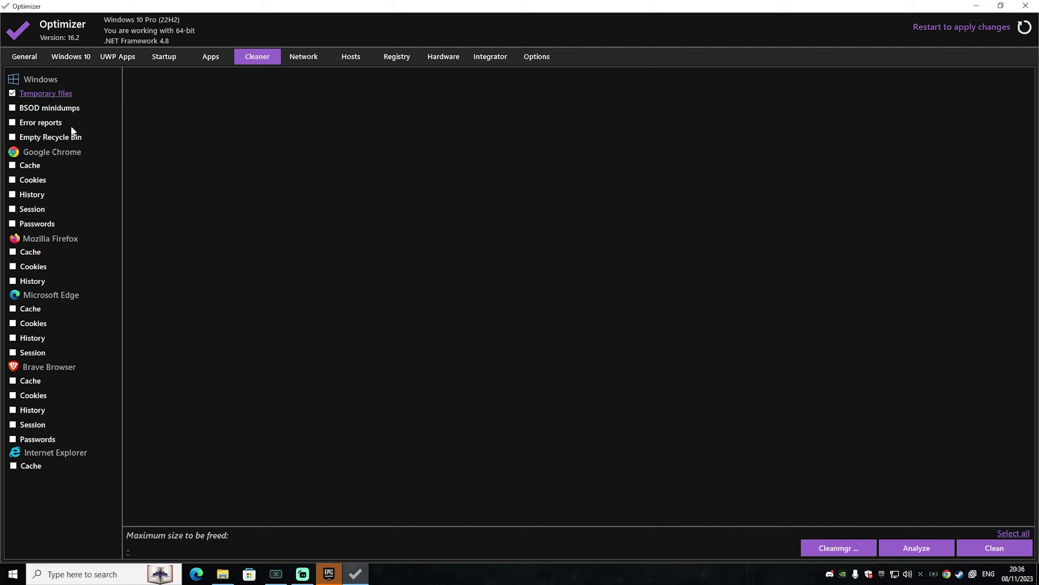
Clean the ticked Windows Temporary files with Optimizer's Cleaner
click(979, 548)
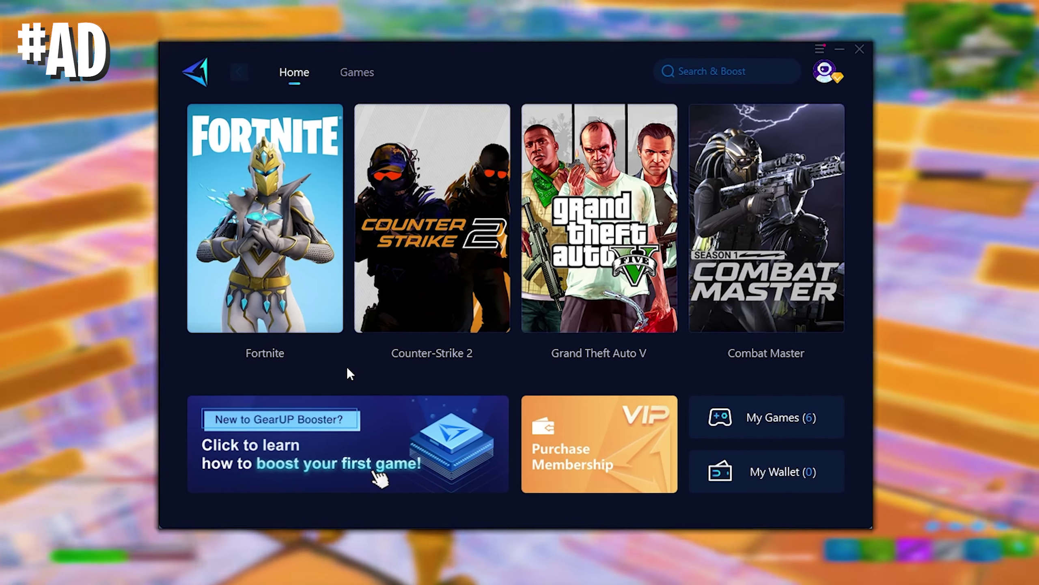
Boost Fortnite in GearUP Booster over the Europe route via Frankfurt_DE
click(262, 300)
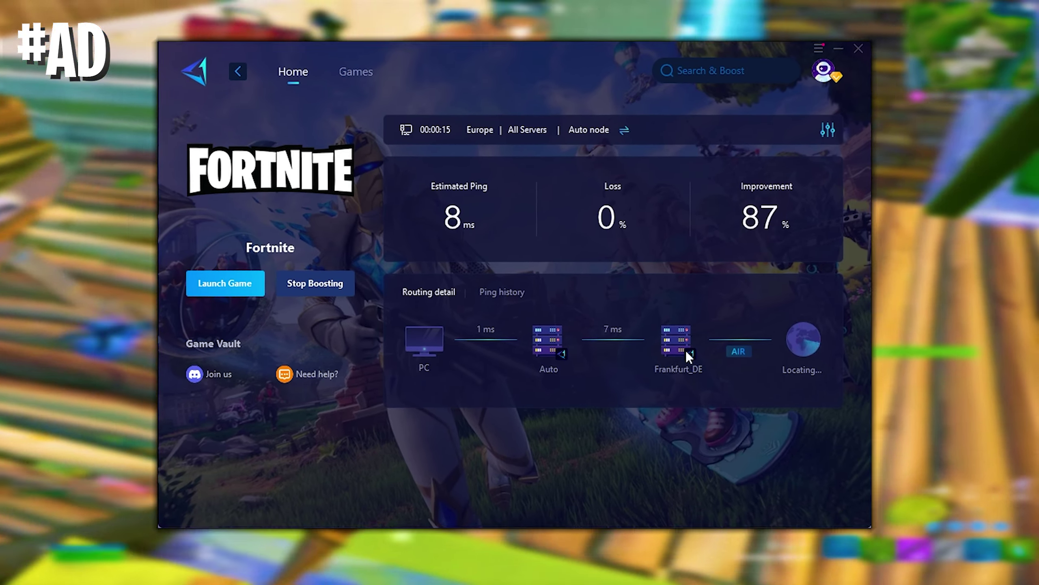
mouse_move(801, 351)
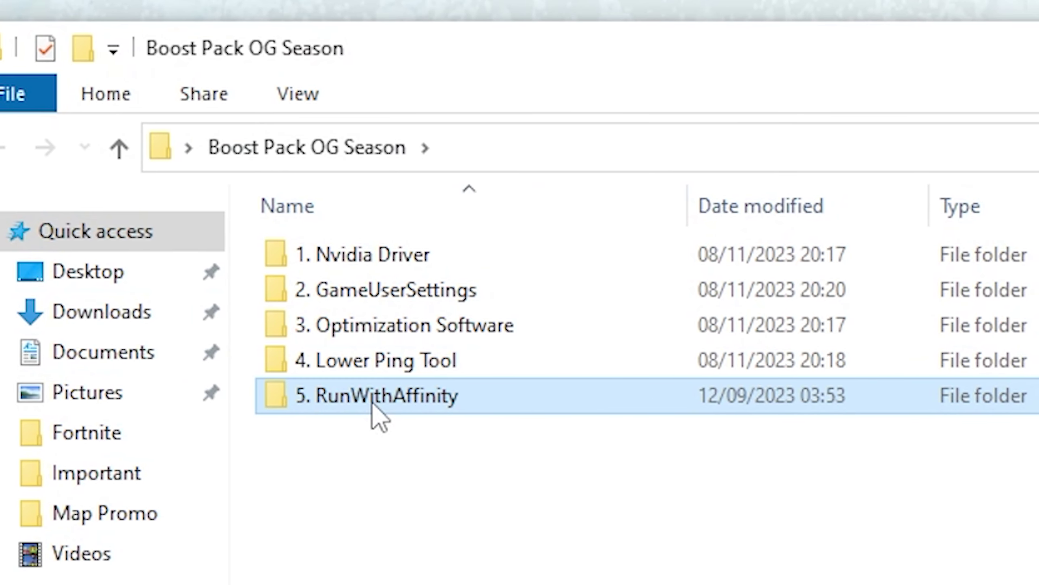
Open 5. RunWithAffinity and browse for the program, starting at C:\Program Files
double_click(355, 403)
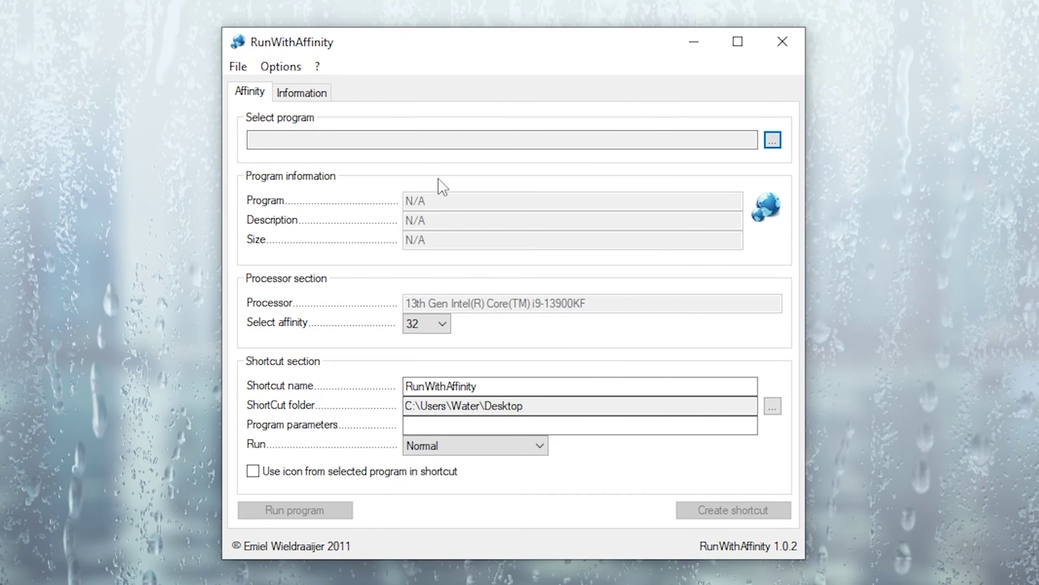
click(781, 144)
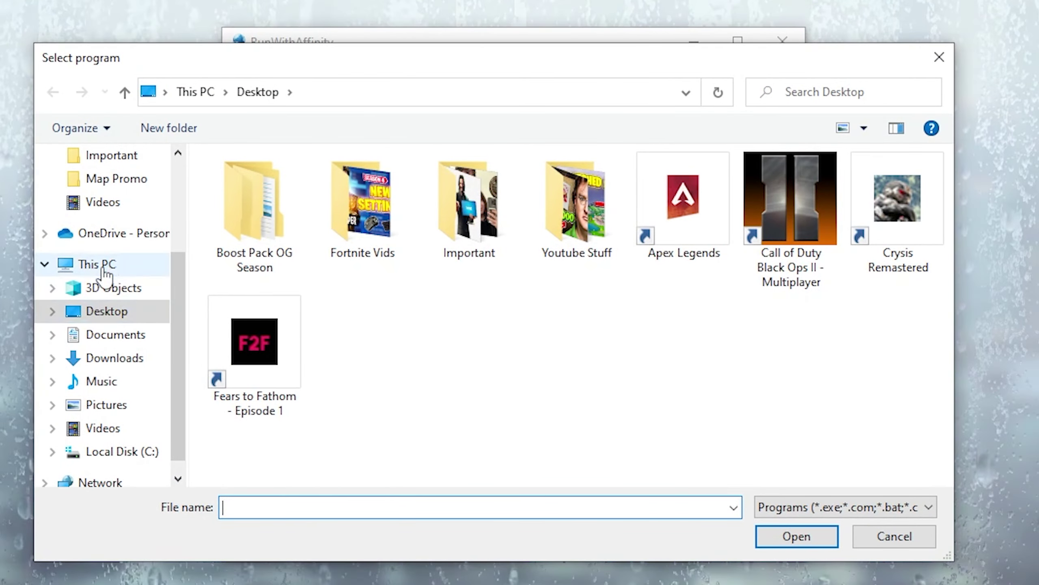
click(53, 264)
double_click(273, 379)
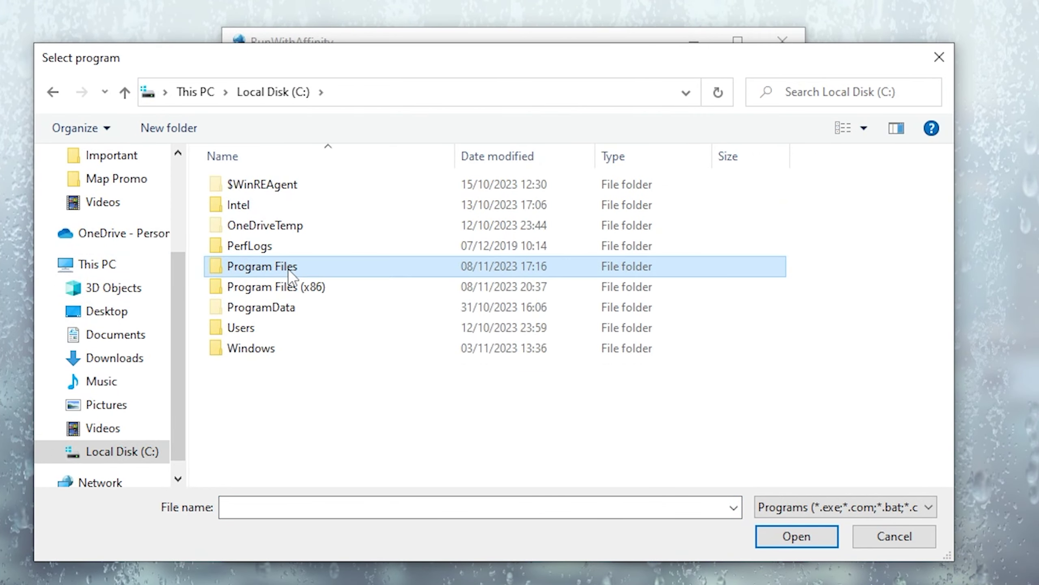
double_click(287, 269)
Load FortniteClient-Win64-Shipping.exe from Epic Games\Fortnite\FortniteGame\Binaries\Win64 into RunWithAffinity
scroll(267, 311, down, 2)
scroll(265, 340, up, 1)
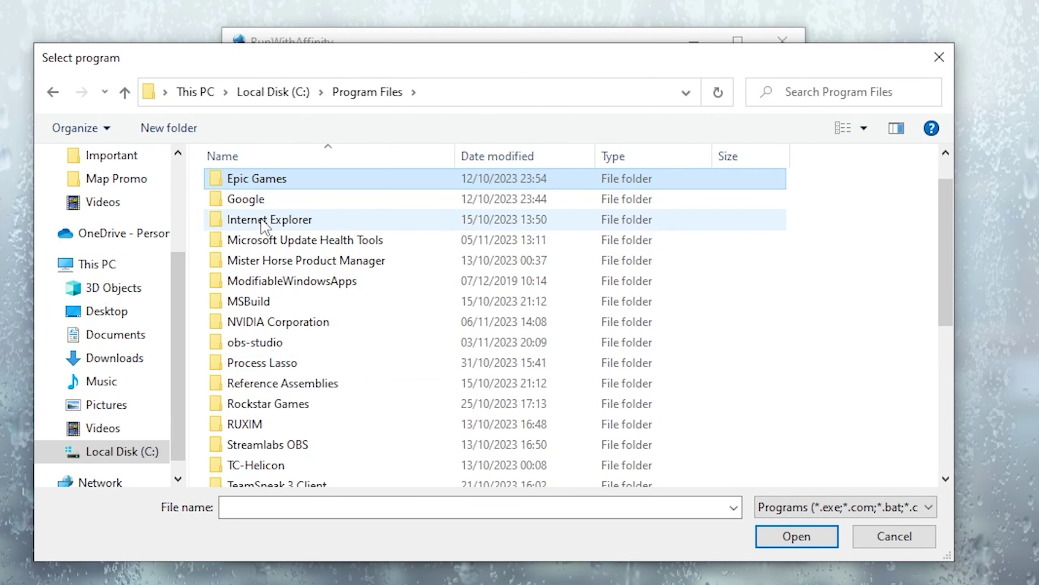
double_click(255, 183)
double_click(254, 184)
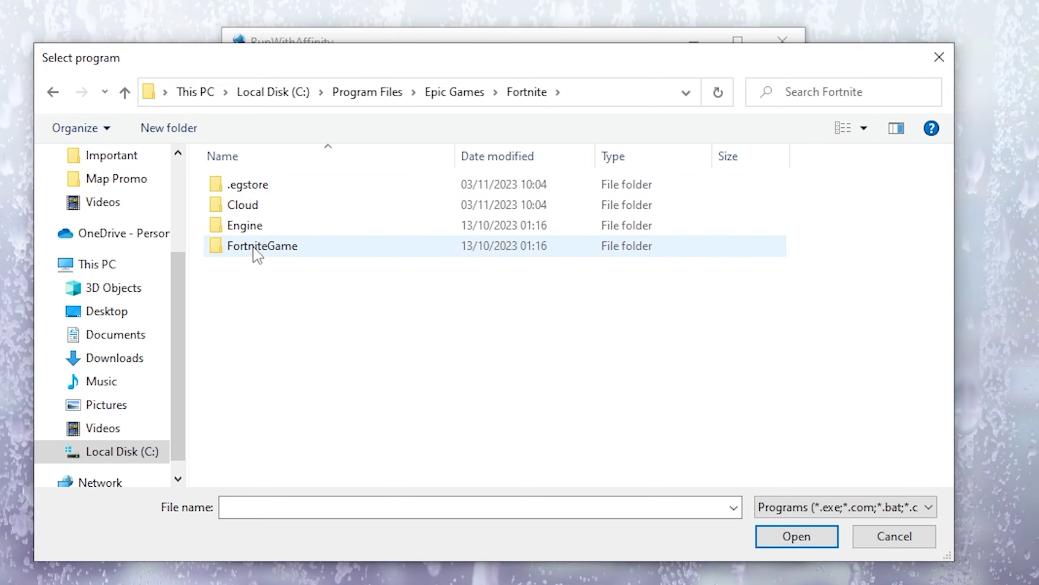
double_click(252, 245)
double_click(246, 184)
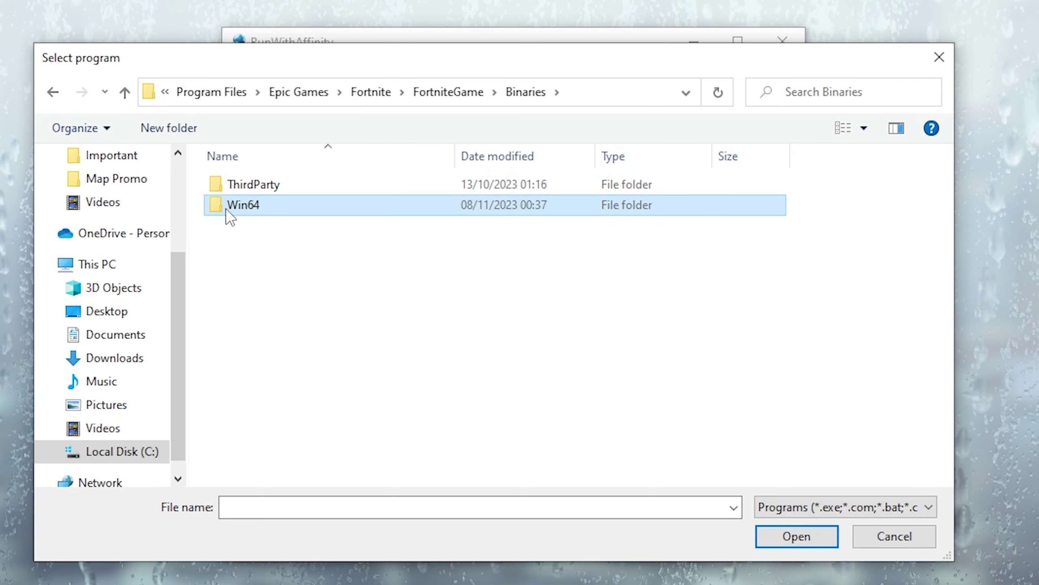
double_click(241, 204)
click(246, 266)
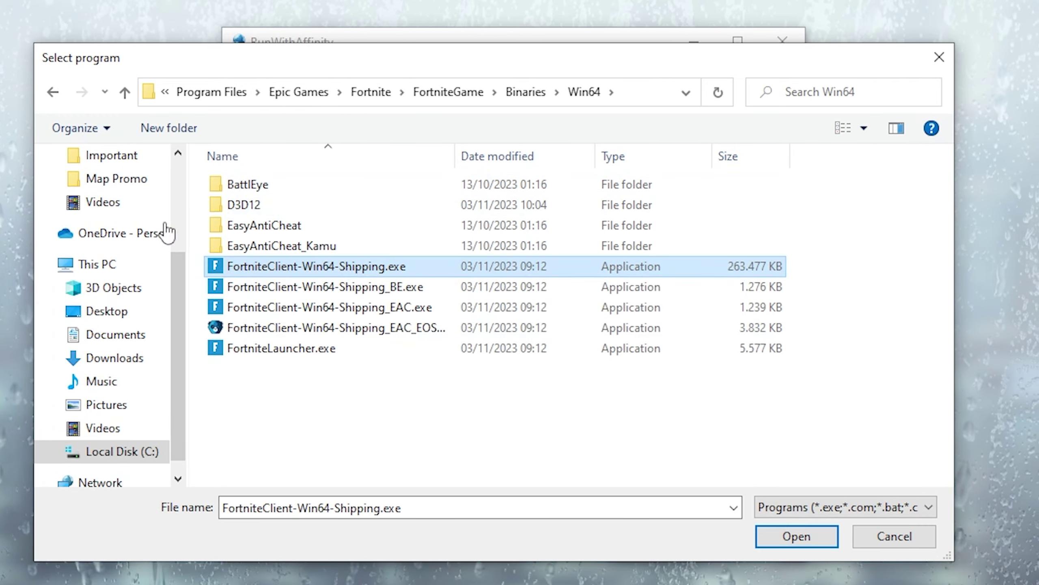
double_click(327, 268)
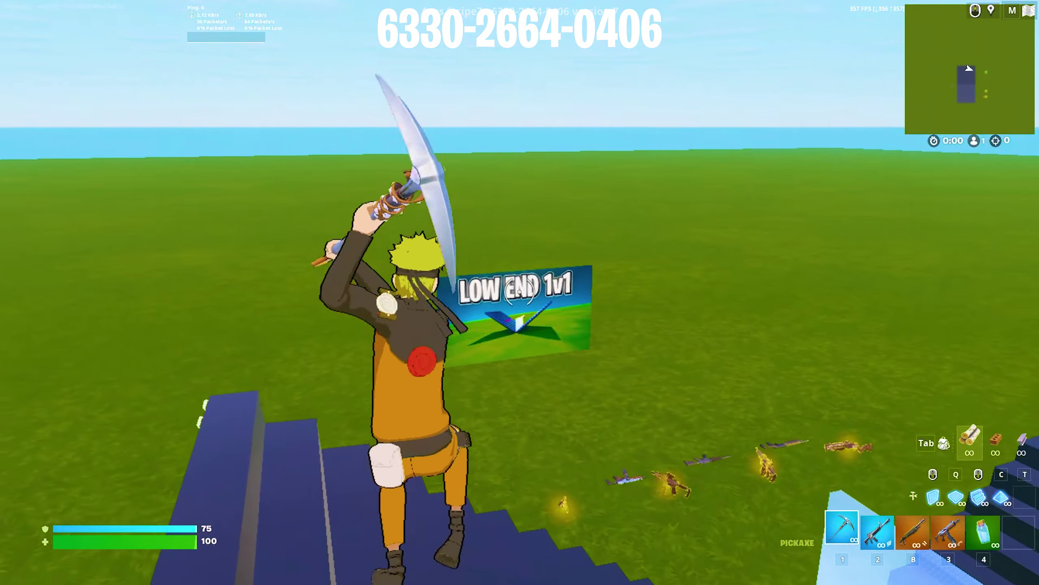
Switch between assault rifle and pickaxe, then open Fortnite's Settings from the in-game menu
key(2)
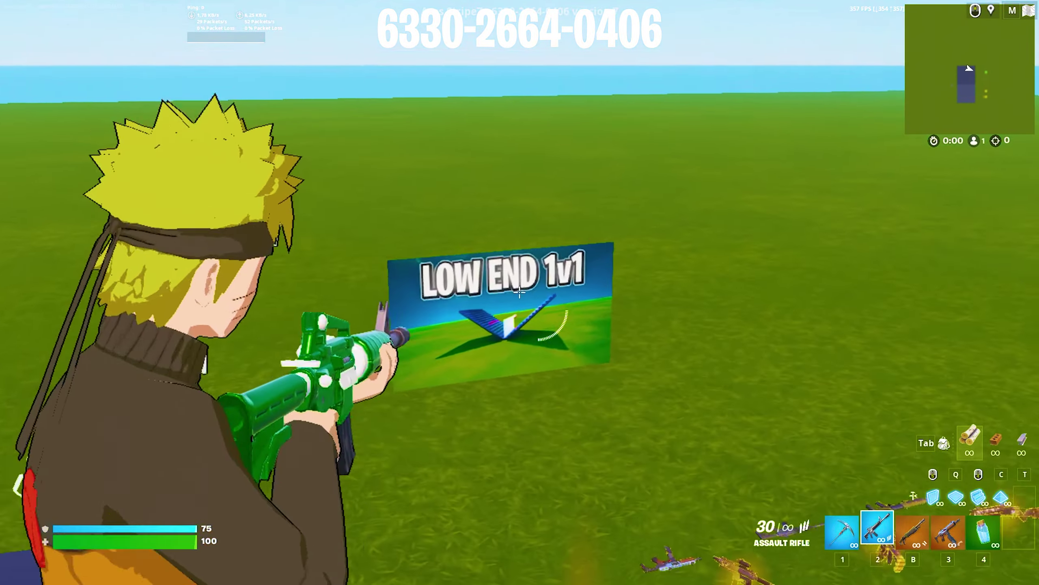
key(1)
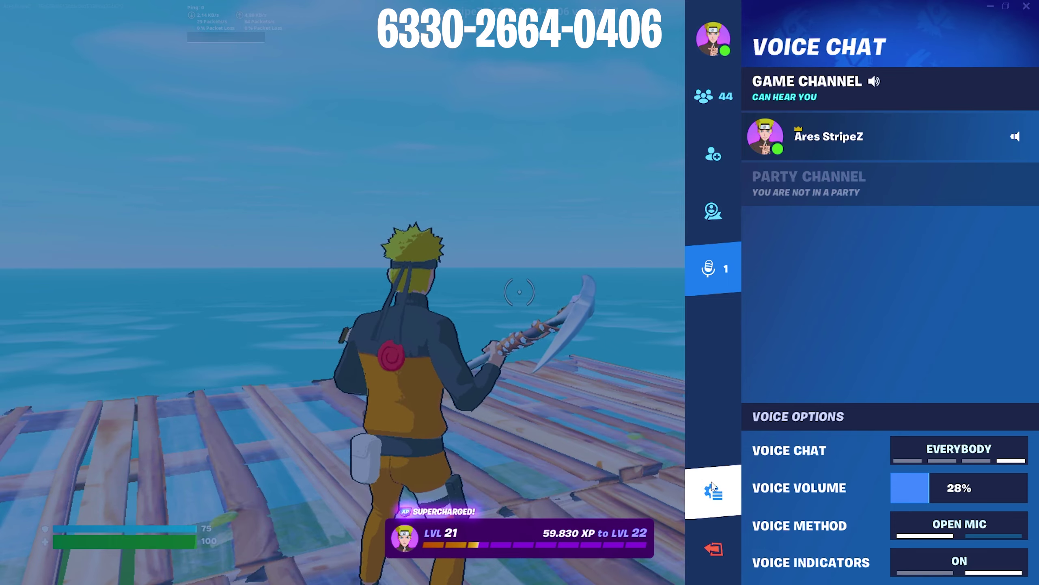
click(714, 487)
click(817, 95)
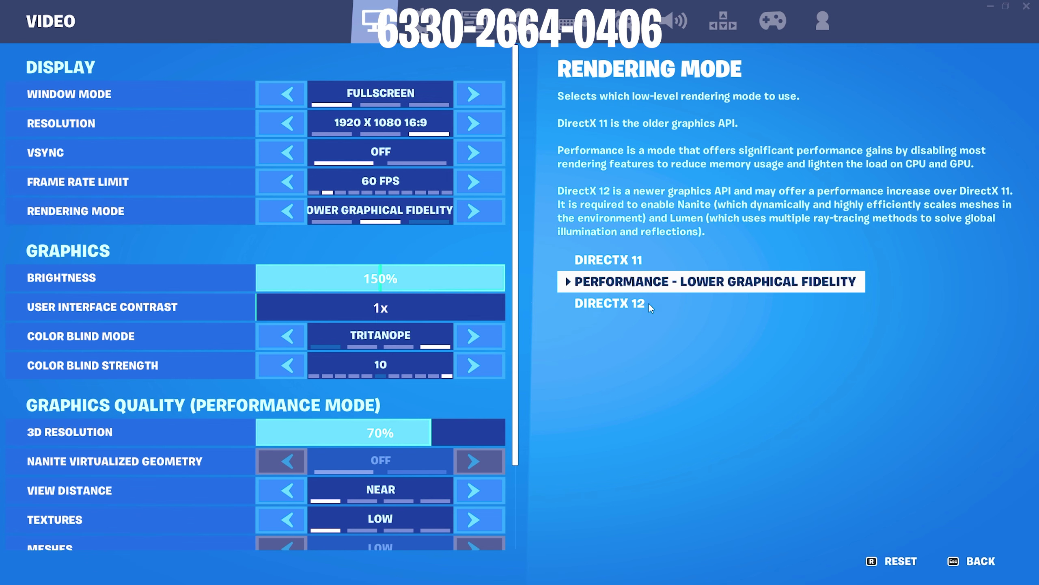
Review the Video settings, swap to the assault rifle and back to the pickaxe, then reopen the side menu
scroll(24, 313, down, 2)
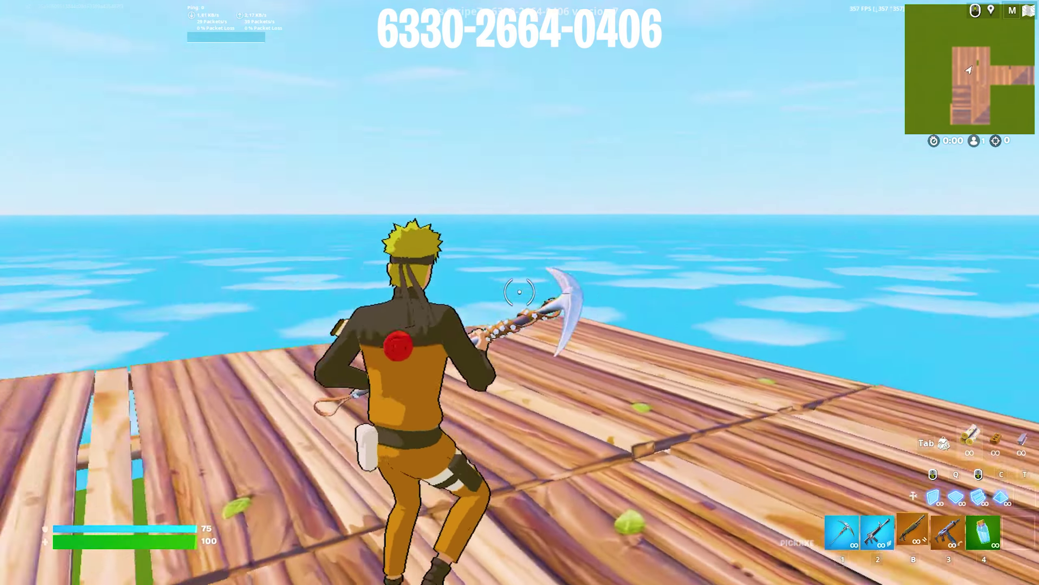
key(2)
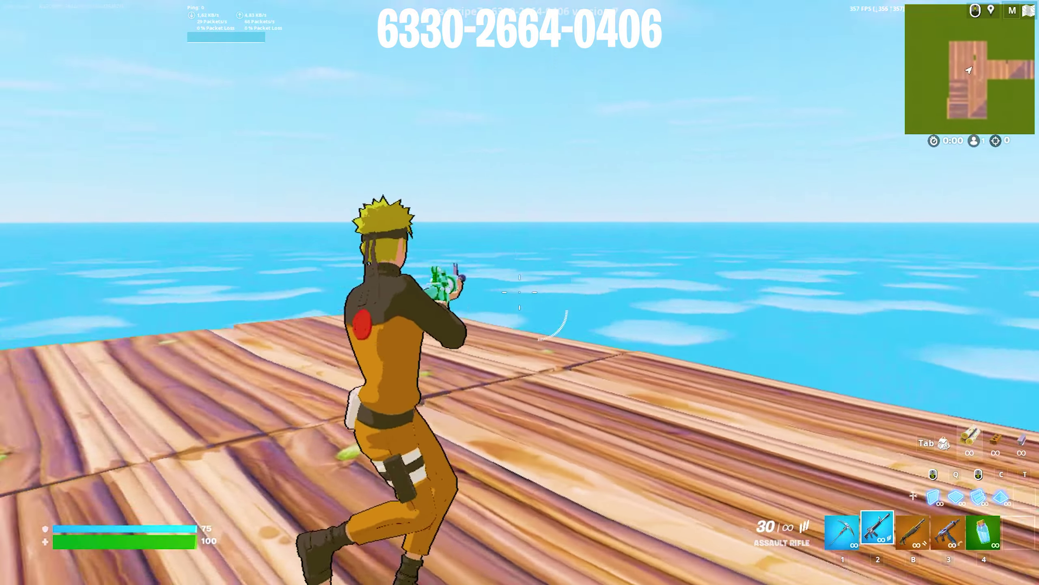
key(1)
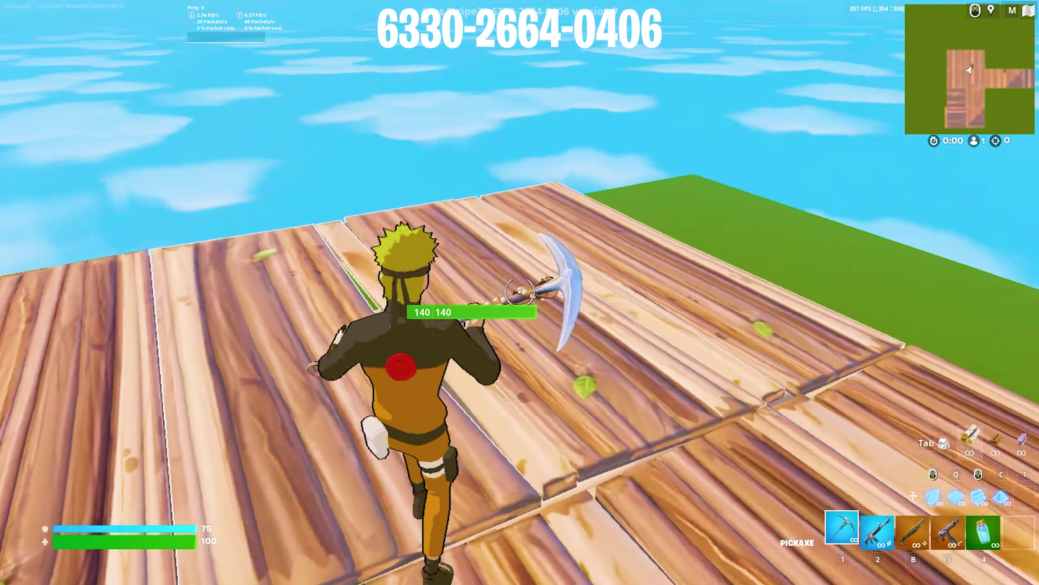
key(Escape)
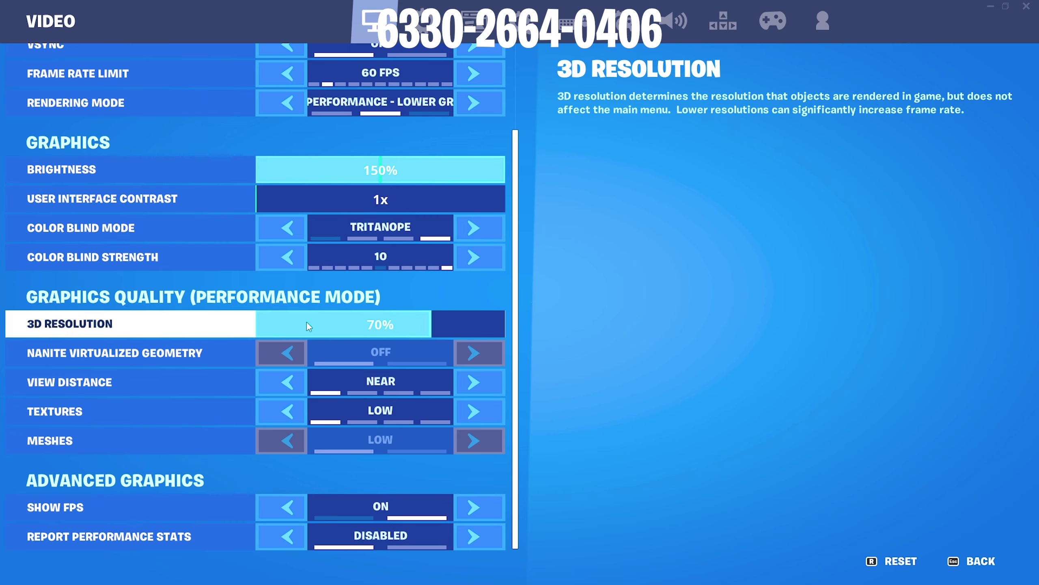